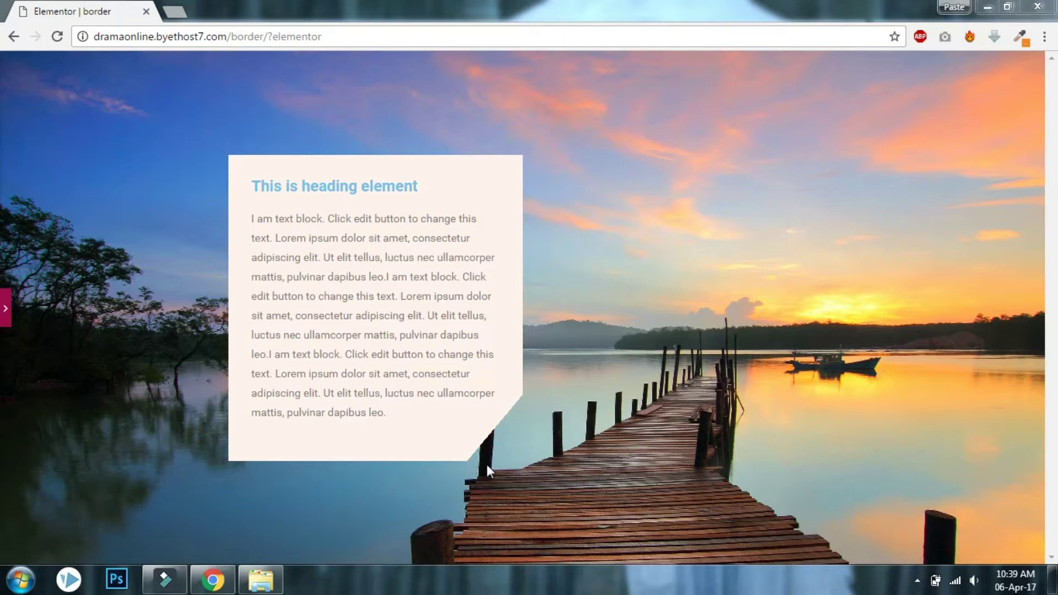
# Rotate the text column's gradient angle from 130 through 230 and 310 down to 50
pyautogui.click(6, 306)
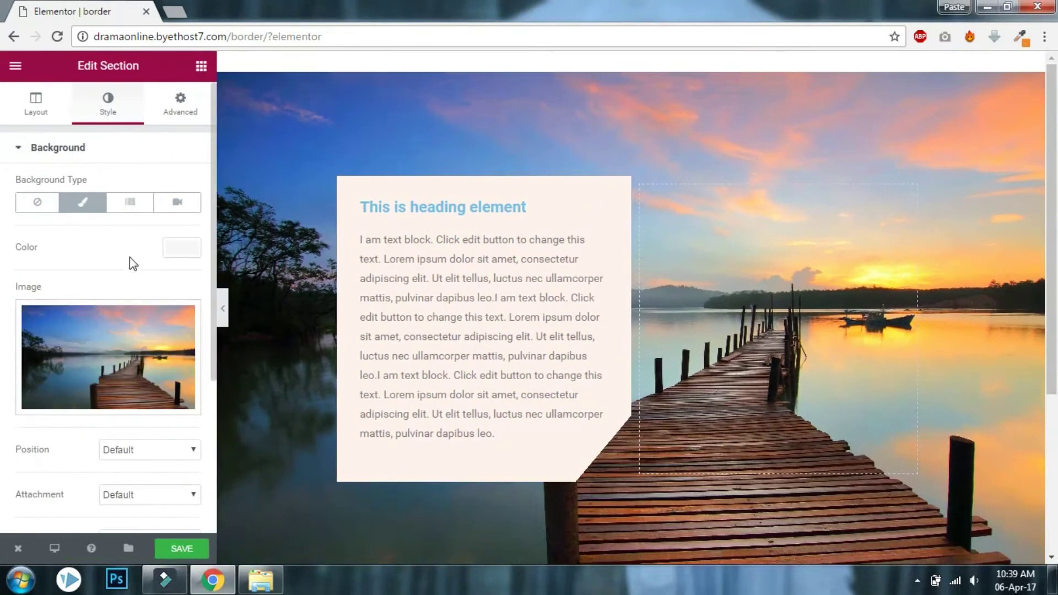
pyautogui.click(355, 166)
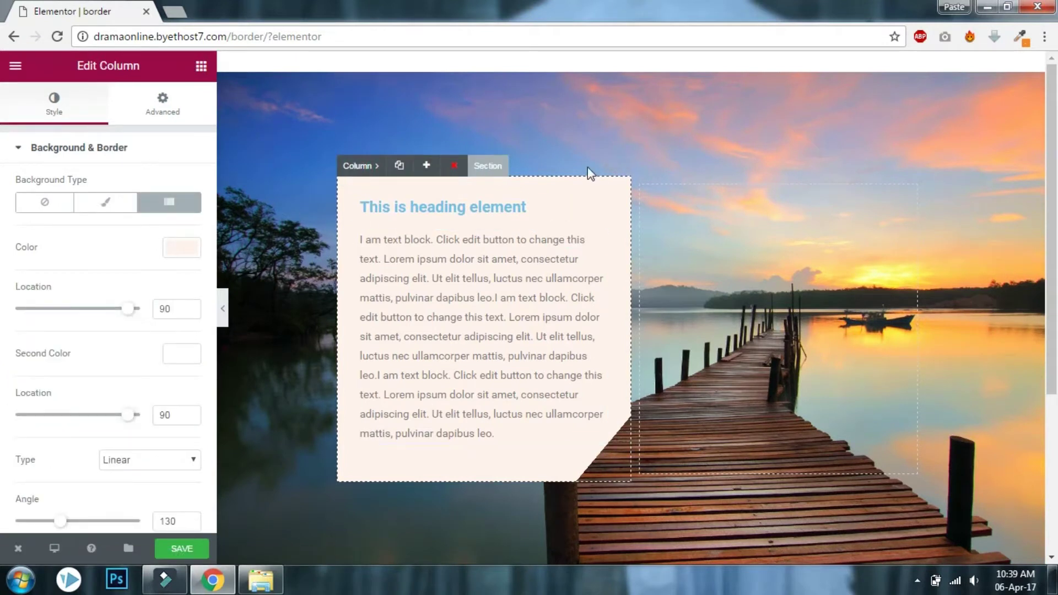
pyautogui.scroll(-3, 197, 465)
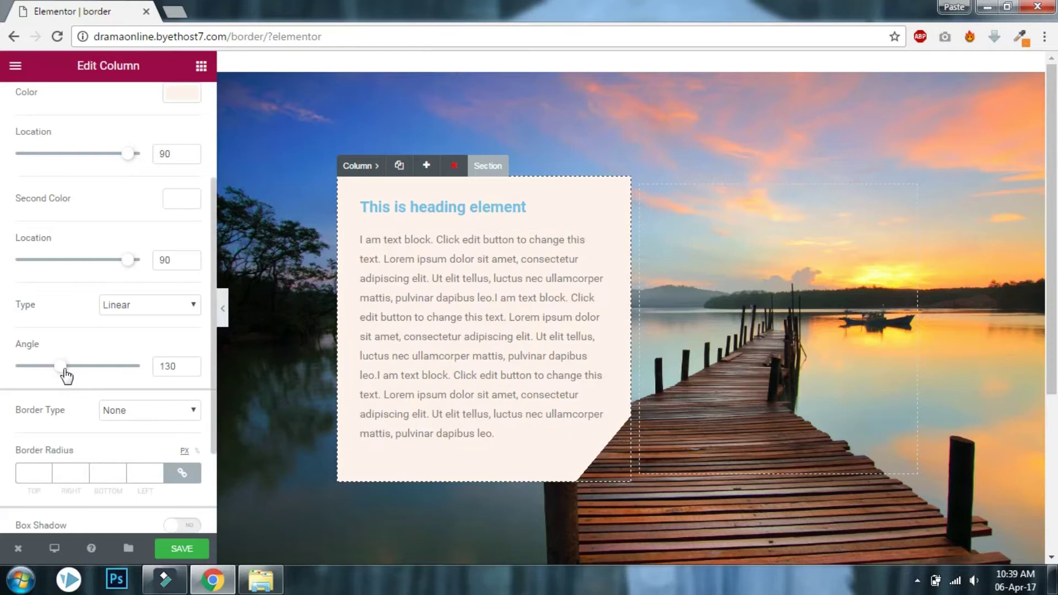
pyautogui.moveTo(65, 375); pyautogui.dragTo(99, 377)
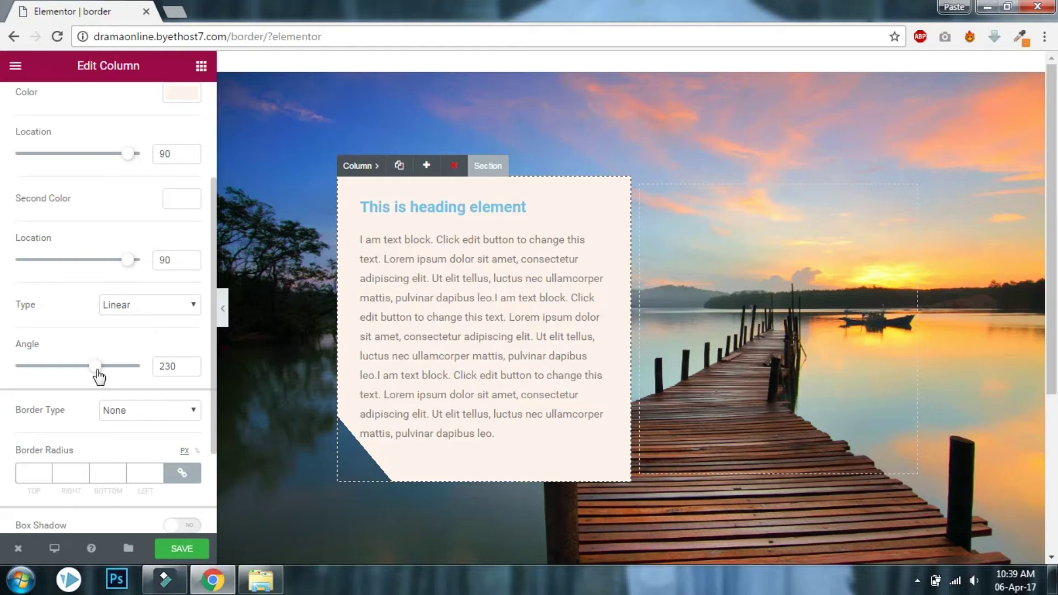
pyautogui.moveTo(99, 378); pyautogui.dragTo(127, 379)
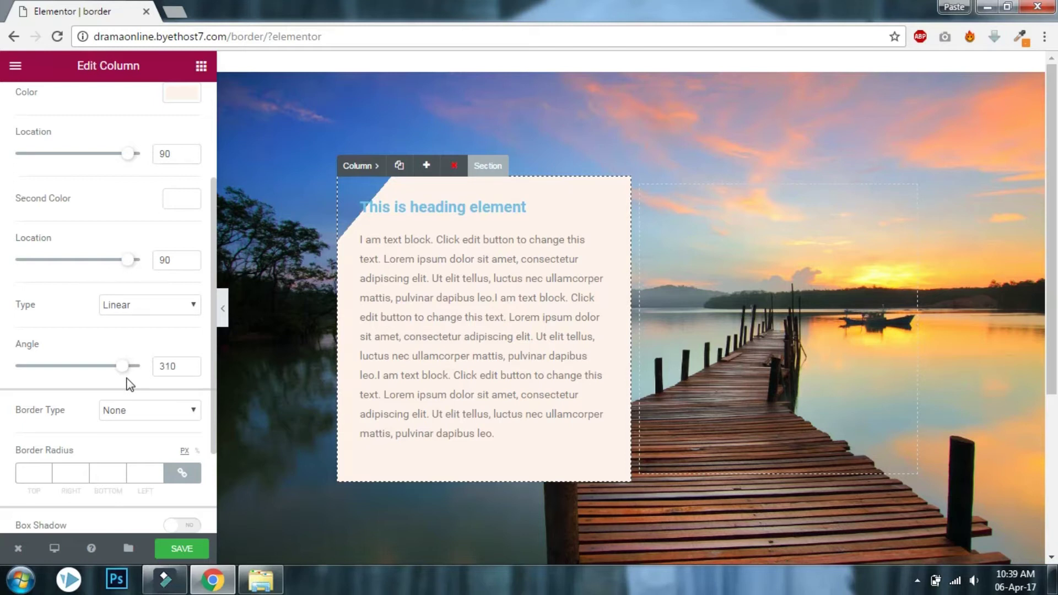
pyautogui.moveTo(121, 376); pyautogui.dragTo(36, 376)
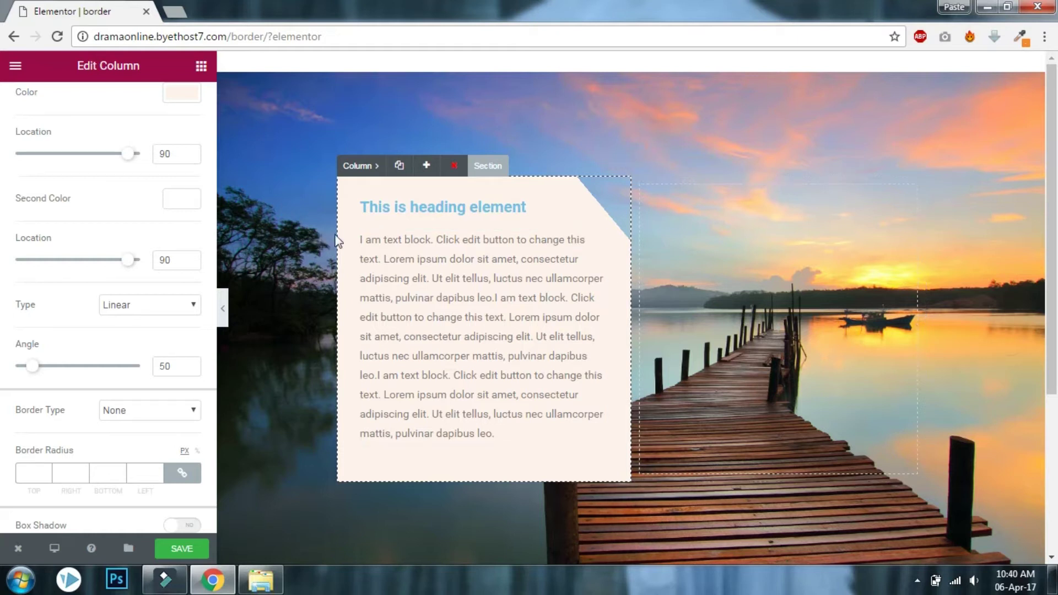
# Unlink the column's border radius values and set only the bottom corner to 100 px
pyautogui.click(354, 166)
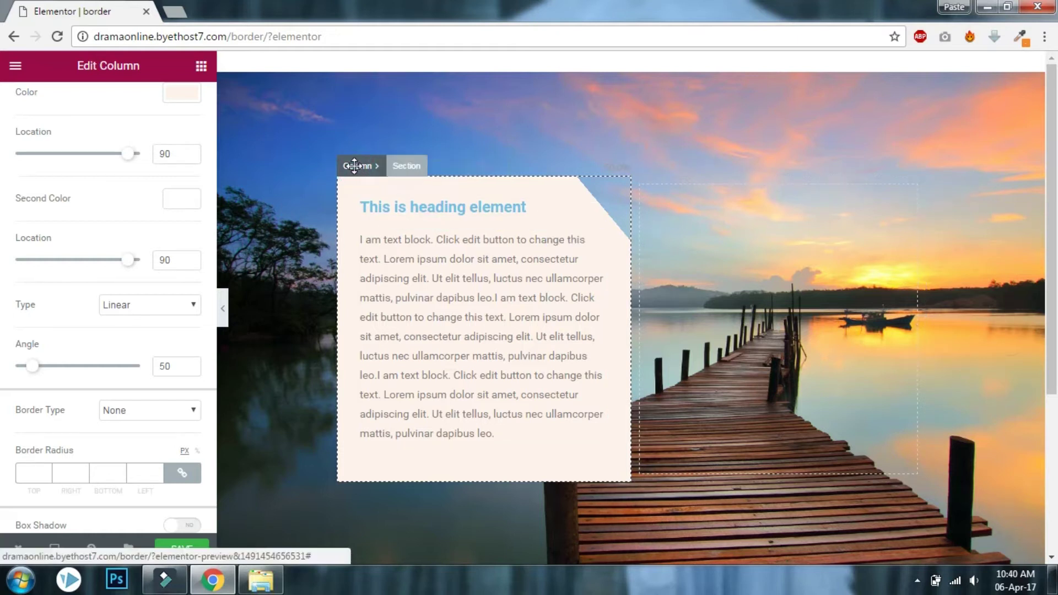
pyautogui.scroll(3, 125, 158)
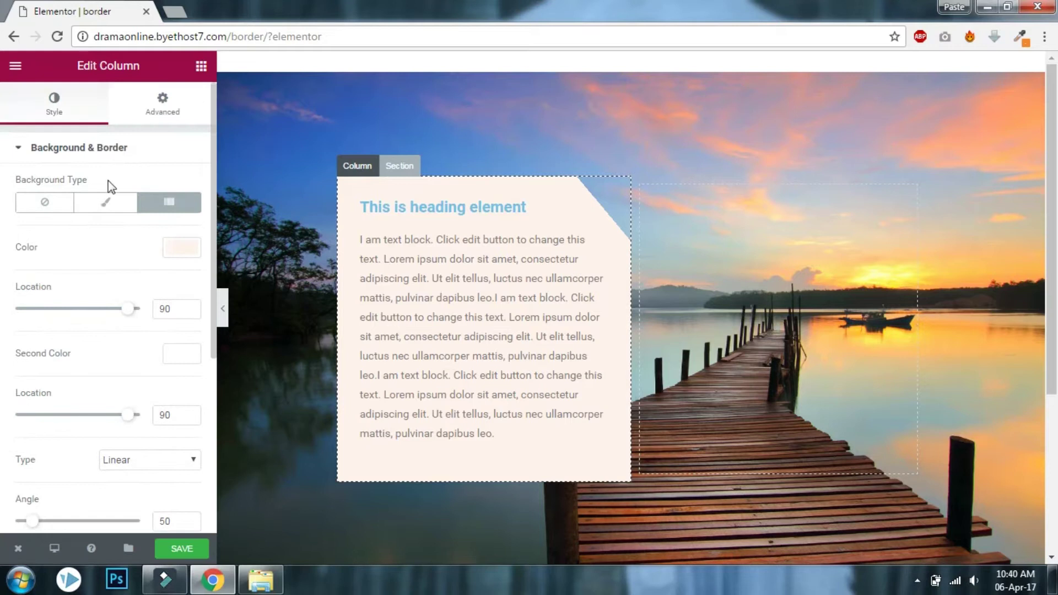
pyautogui.scroll(-4, 85, 167)
pyautogui.scroll(4, 88, 177)
pyautogui.scroll(-4, 124, 128)
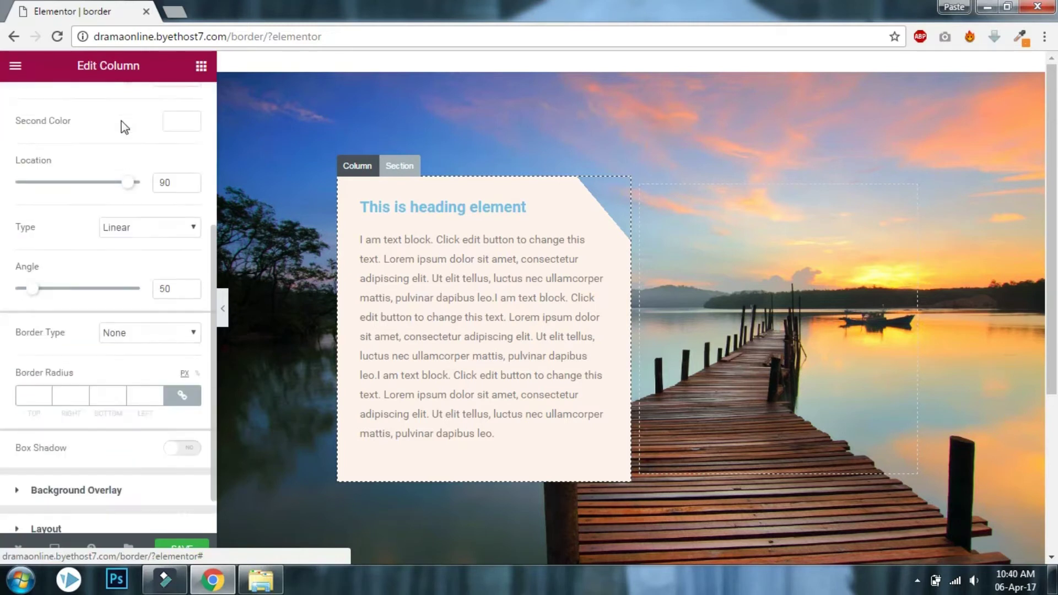
pyautogui.scroll(-1, 124, 128)
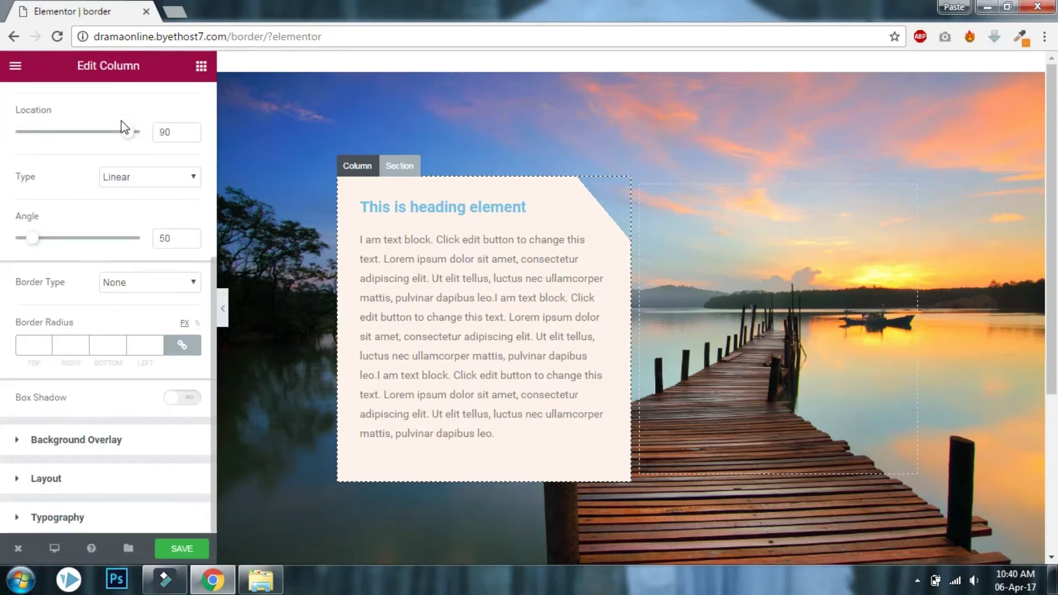
pyautogui.click(73, 346)
pyautogui.click(181, 346)
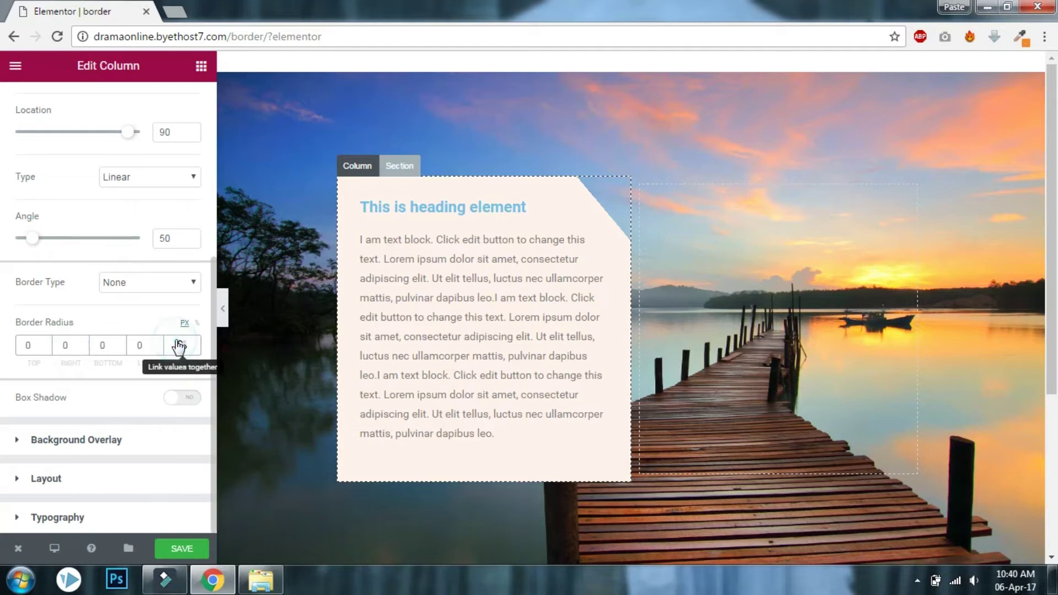
pyautogui.click(110, 344)
pyautogui.write('50')
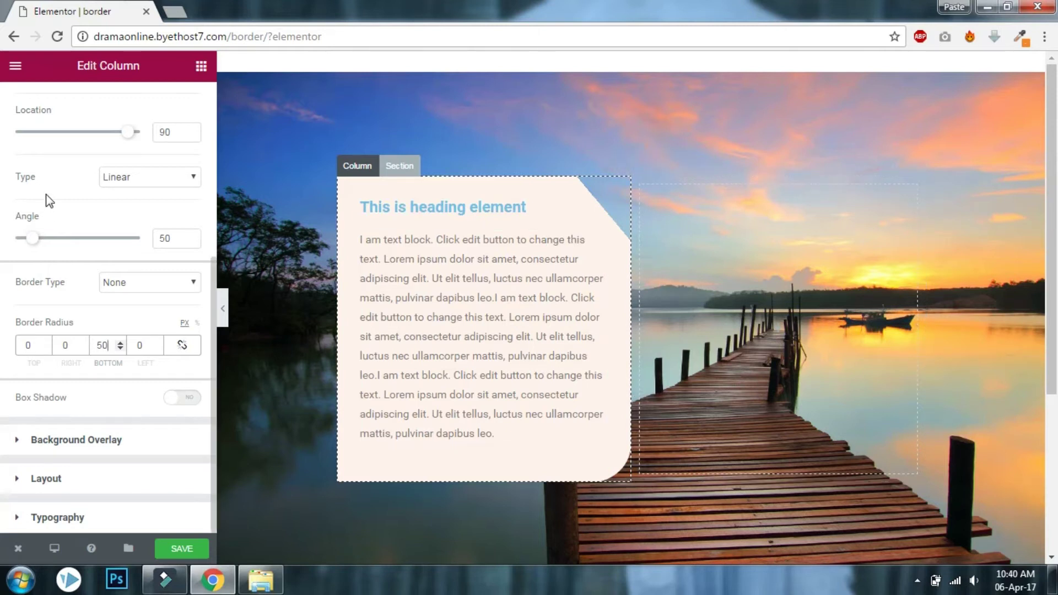
pyautogui.moveTo(110, 345); pyautogui.dragTo(91, 365)
pyautogui.write('100')
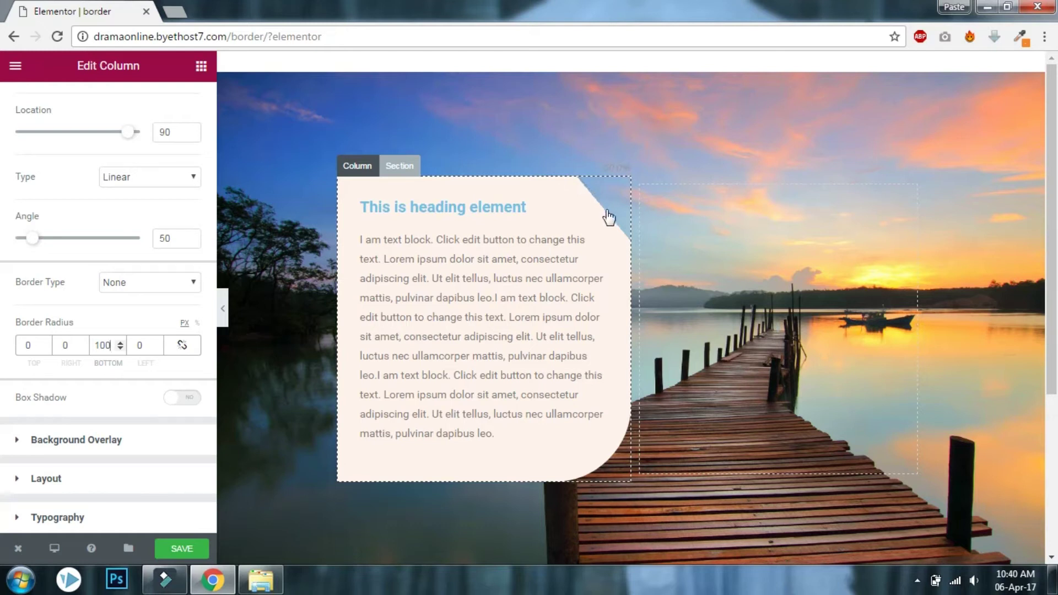
pyautogui.scroll(3, 101, 299)
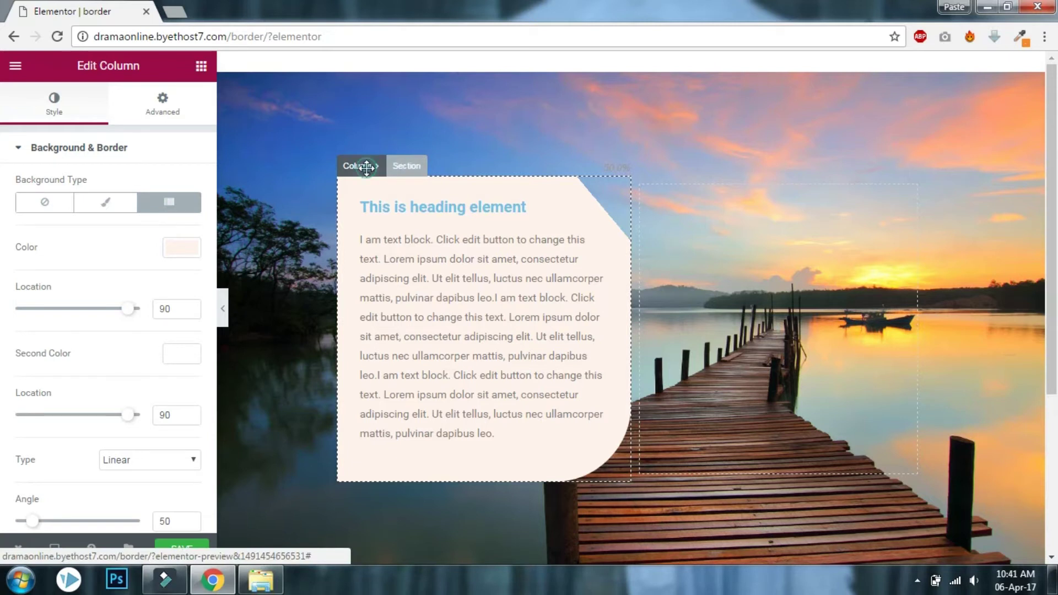
# Delete the styled column and add a second empty column to the section
pyautogui.moveTo(368, 167)
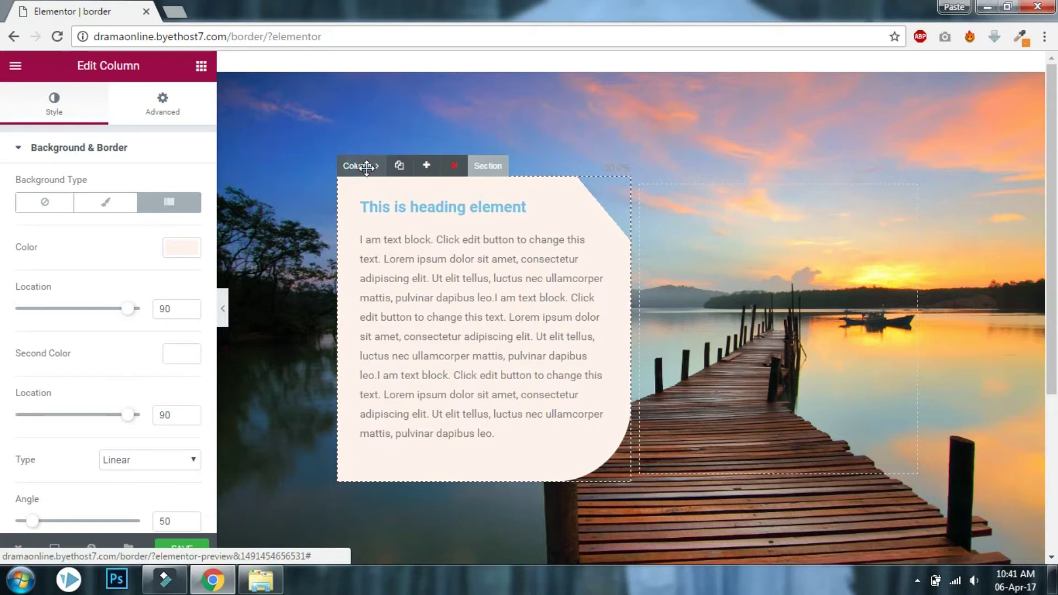
pyautogui.click(450, 168)
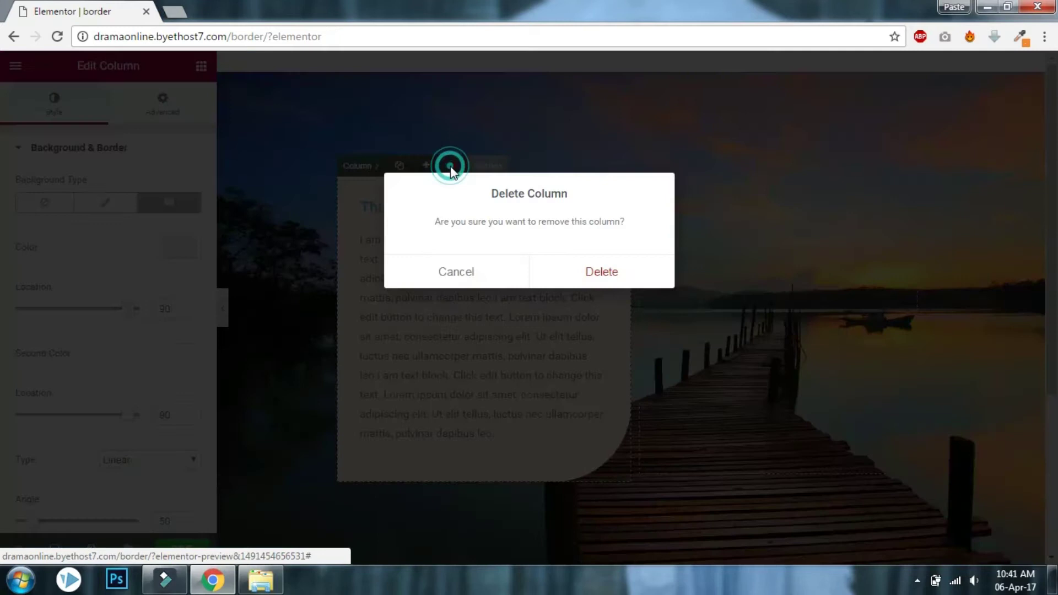
pyautogui.click(594, 270)
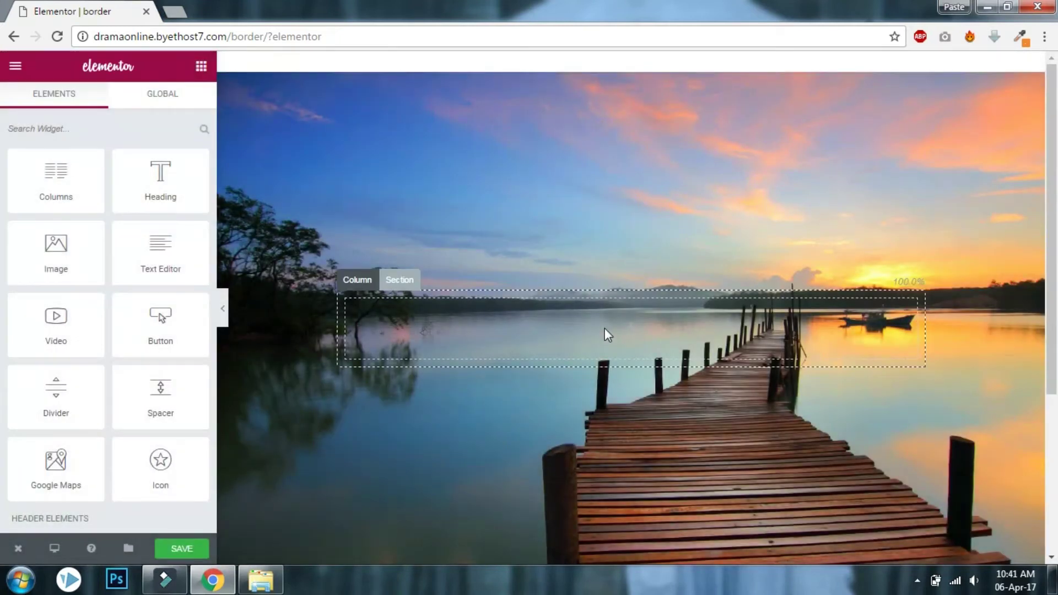
pyautogui.click(357, 280)
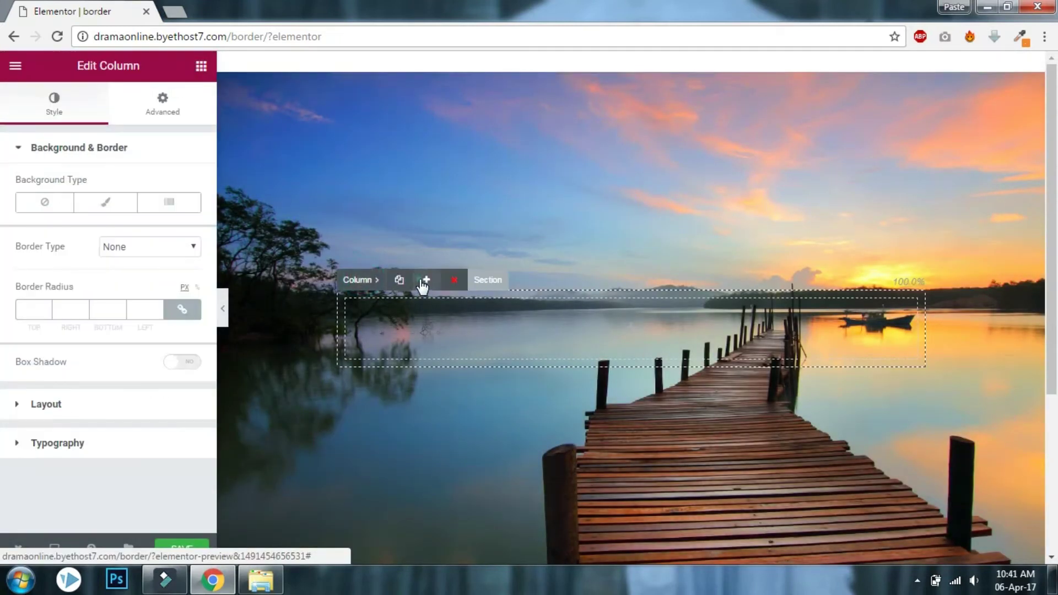
pyautogui.click(426, 280)
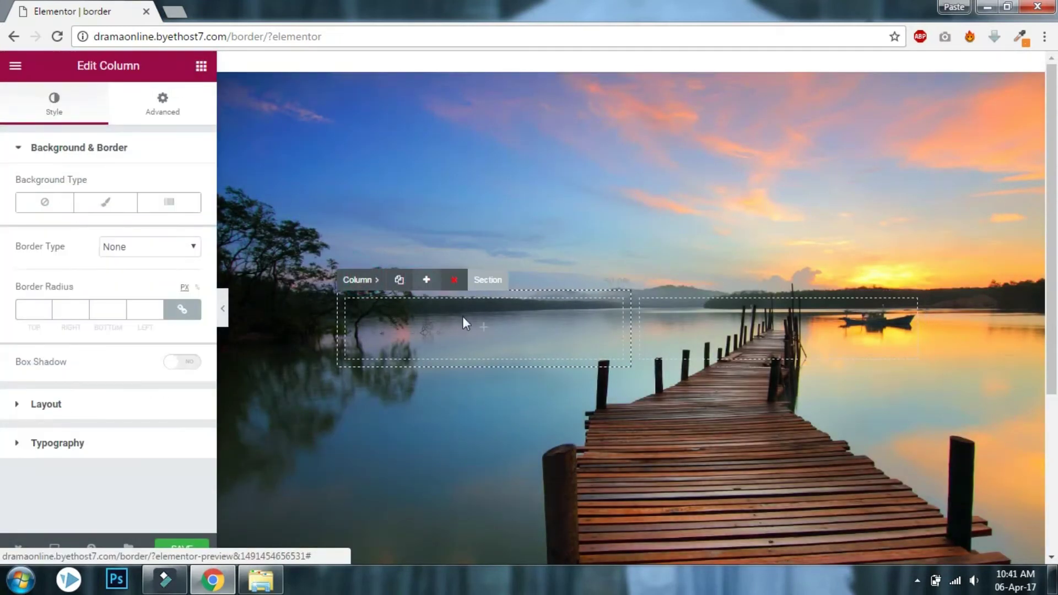
# Add a Heading and a Text Editor widget to the left column, pasting extra copies of its paragraph
pyautogui.click(201, 65)
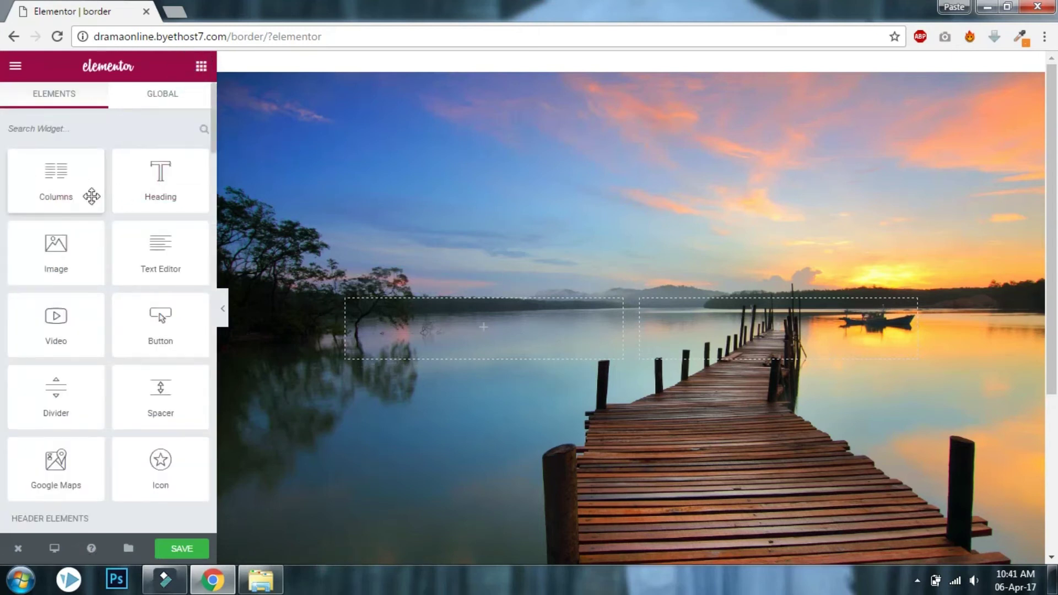
pyautogui.moveTo(160, 179); pyautogui.dragTo(464, 322)
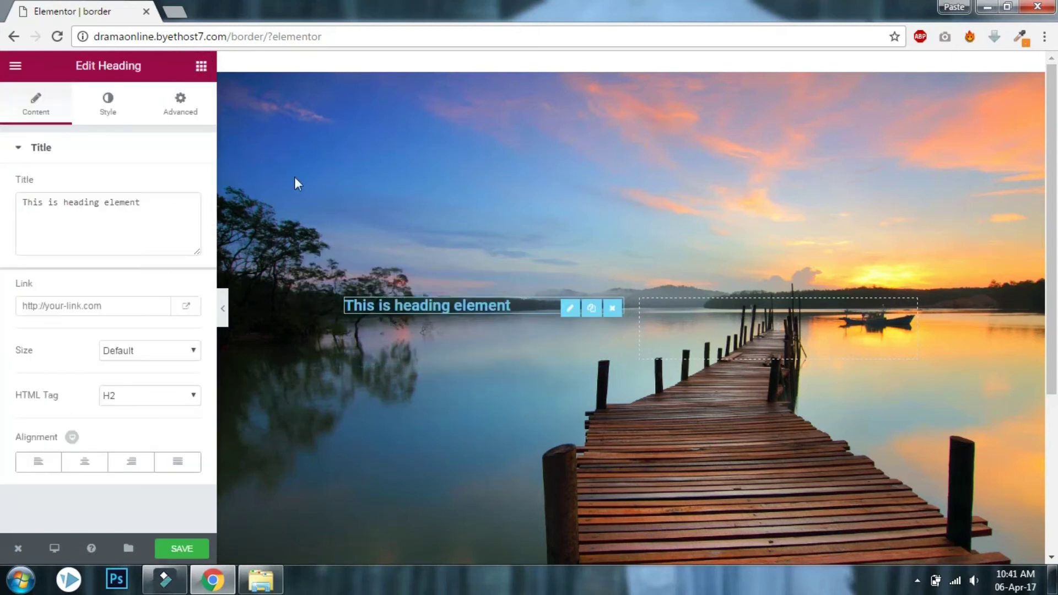
pyautogui.click(202, 65)
pyautogui.moveTo(156, 253); pyautogui.dragTo(491, 313)
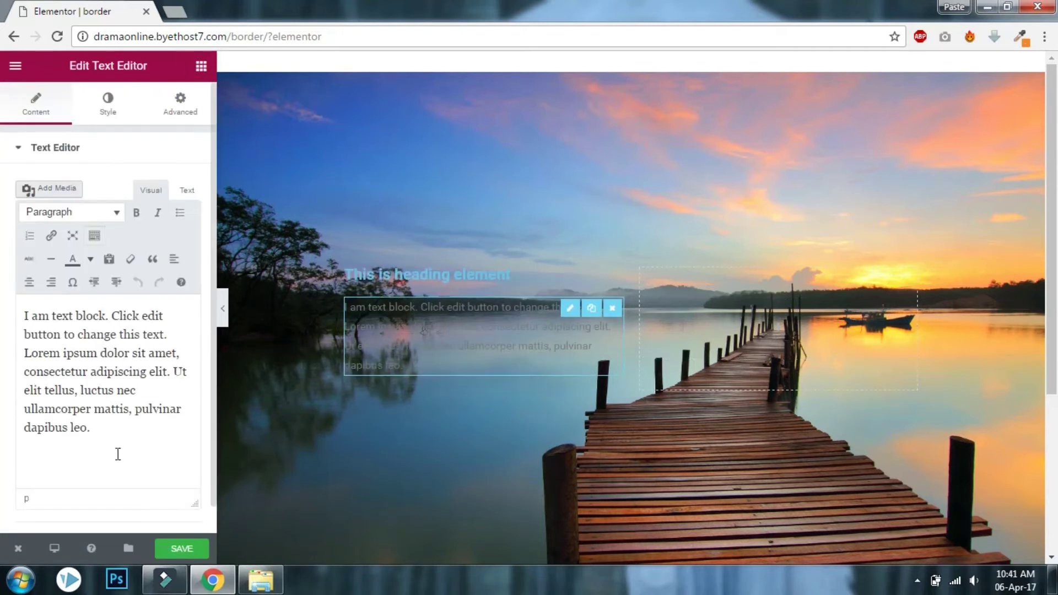
pyautogui.moveTo(129, 435); pyautogui.dragTo(3, 320)
pyautogui.hotkey('ctrl', 'c')
pyautogui.hotkey('ctrl', 'v')
pyautogui.hotkey('ctrl', 'v')
pyautogui.hotkey('ctrl', 'v')
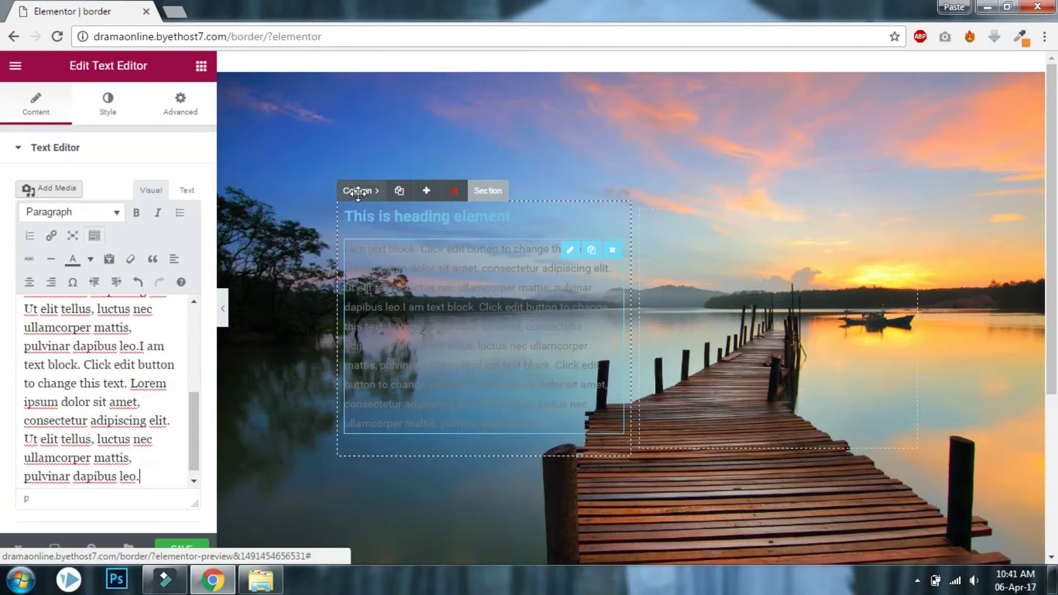
# Give the left column a gradient background running from white to fully transparent
pyautogui.click(357, 190)
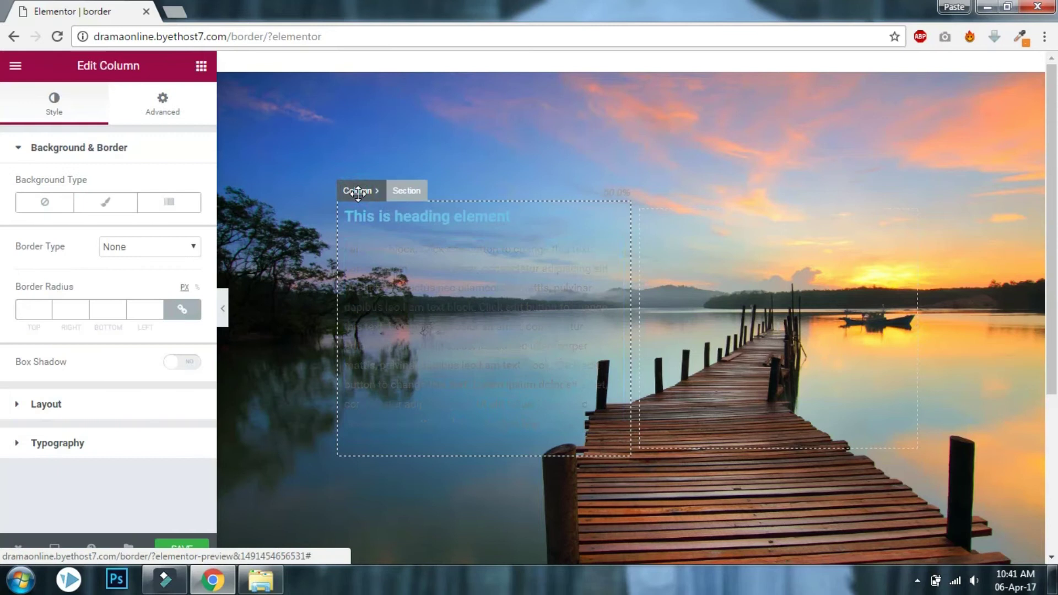
pyautogui.click(186, 207)
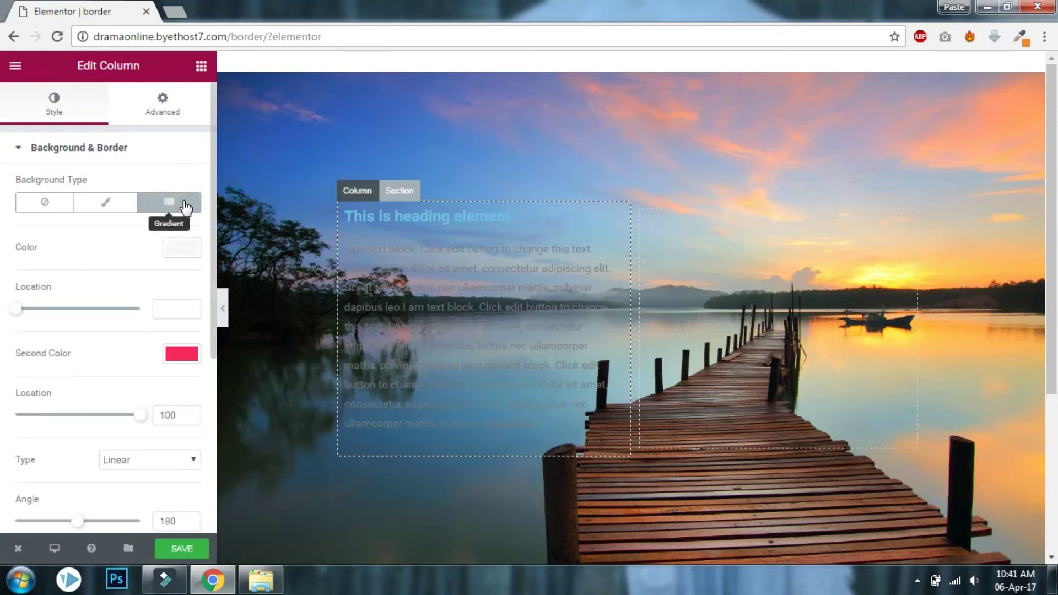
pyautogui.click(168, 248)
pyautogui.click(147, 277)
pyautogui.click(170, 250)
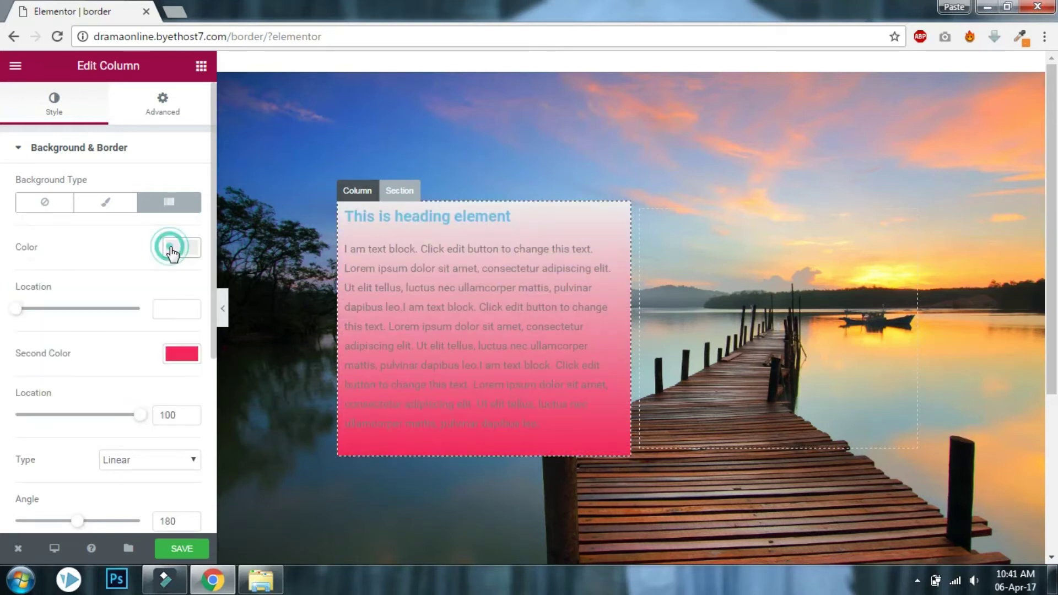
pyautogui.click(166, 247)
pyautogui.click(146, 416)
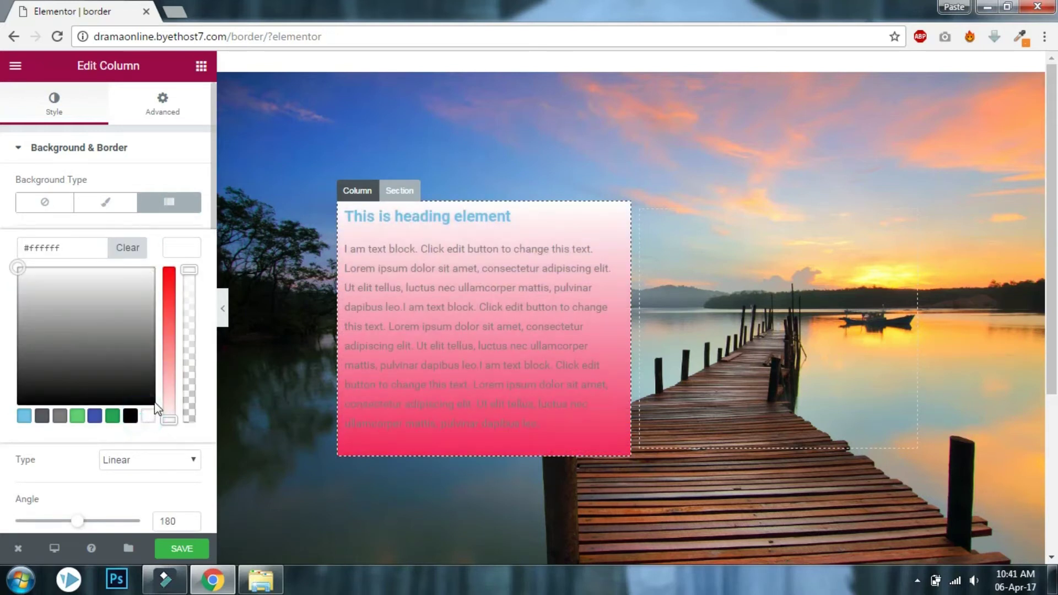
pyautogui.click(184, 249)
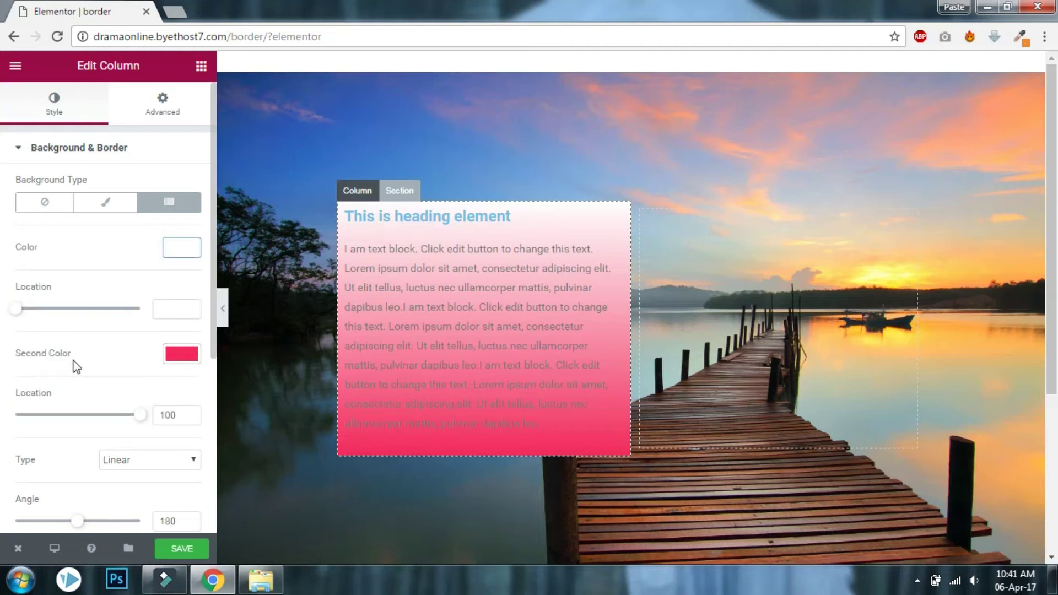
pyautogui.click(186, 355)
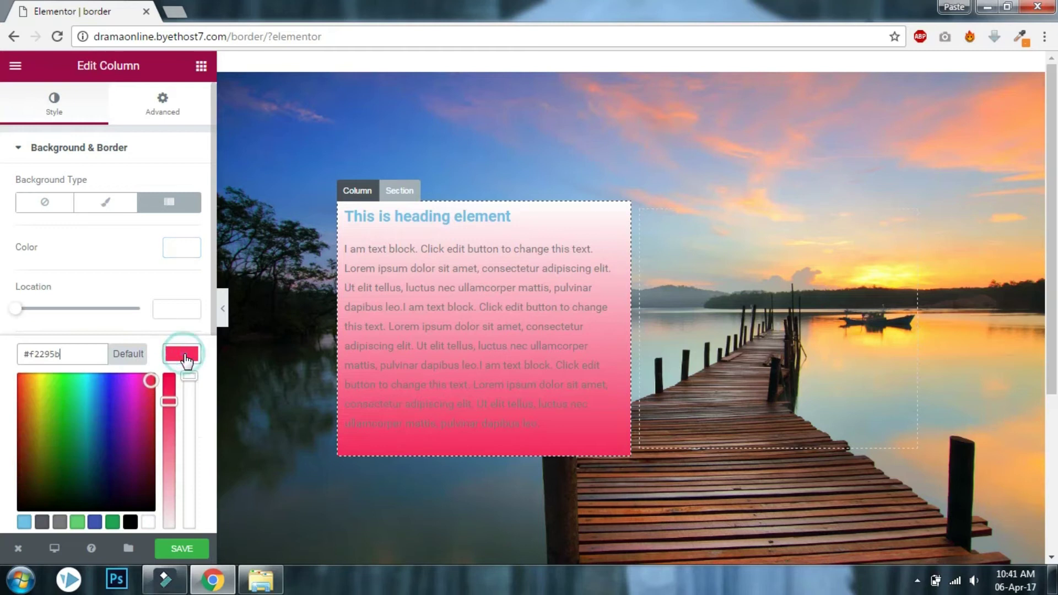
pyautogui.moveTo(190, 378); pyautogui.dragTo(188, 534)
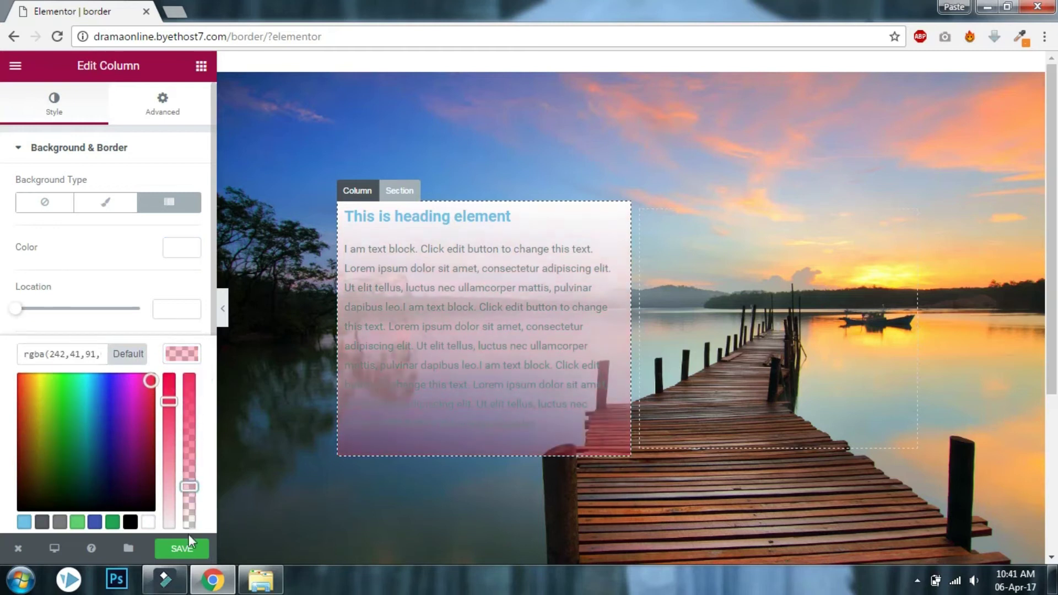
pyautogui.click(183, 353)
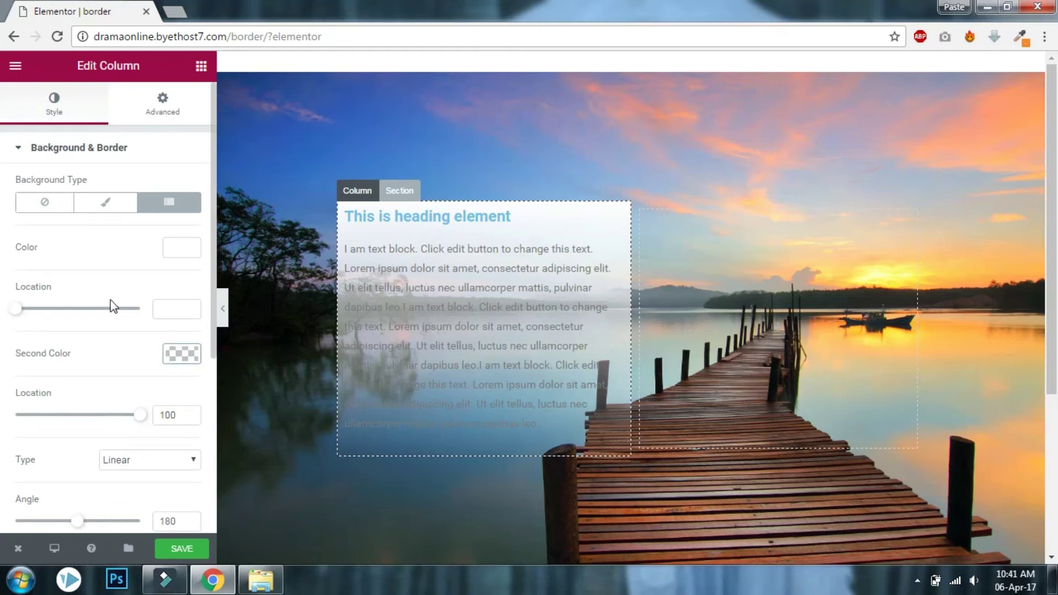
# Set both gradient colour locations to 90
pyautogui.moveTo(17, 310); pyautogui.dragTo(131, 312)
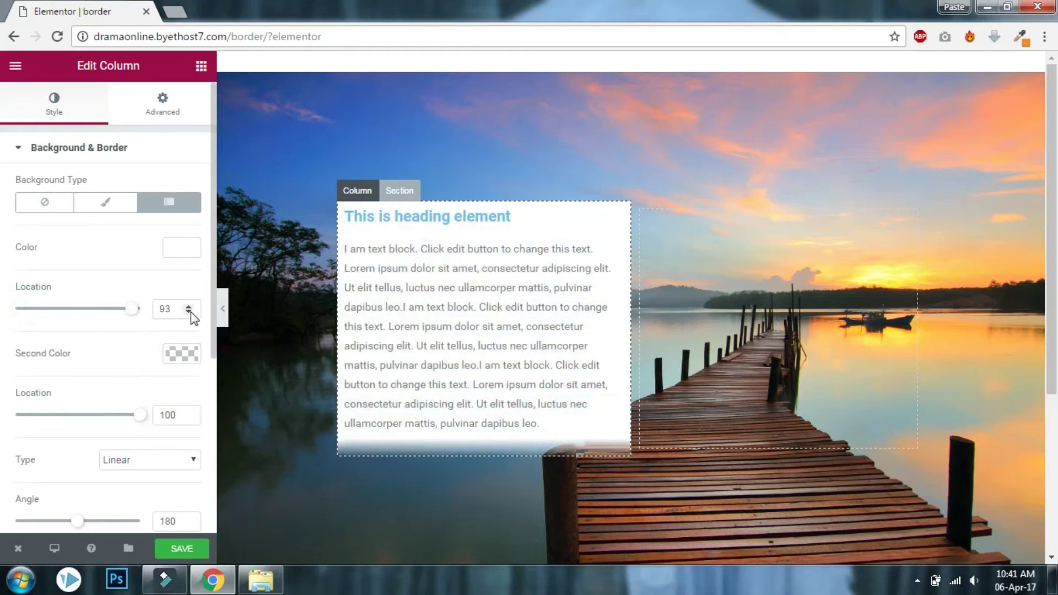
pyautogui.click(188, 312)
pyautogui.click(188, 313)
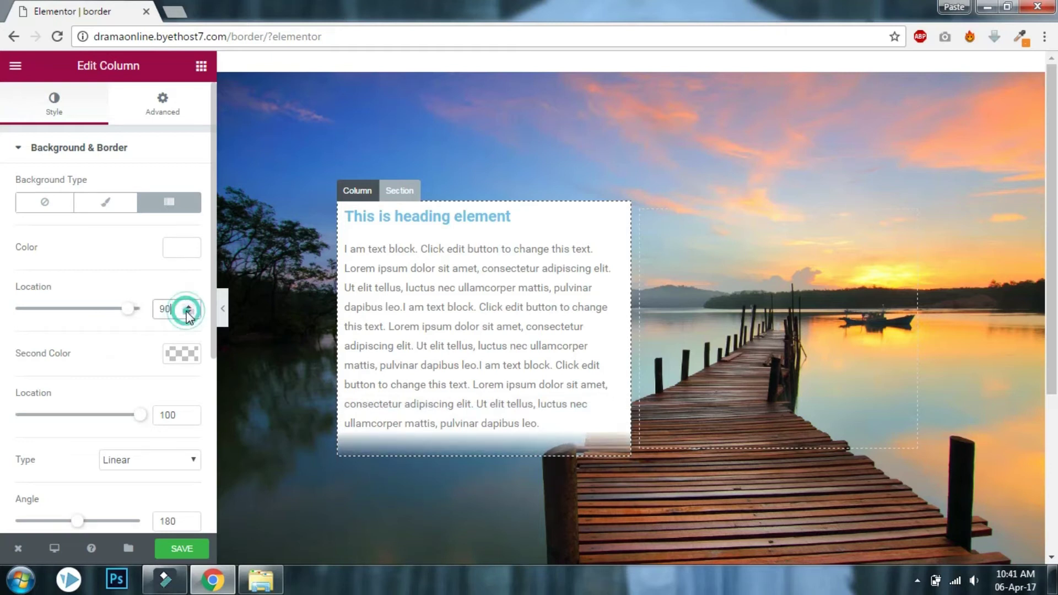
pyautogui.click(189, 313)
pyautogui.moveTo(140, 417); pyautogui.dragTo(135, 422)
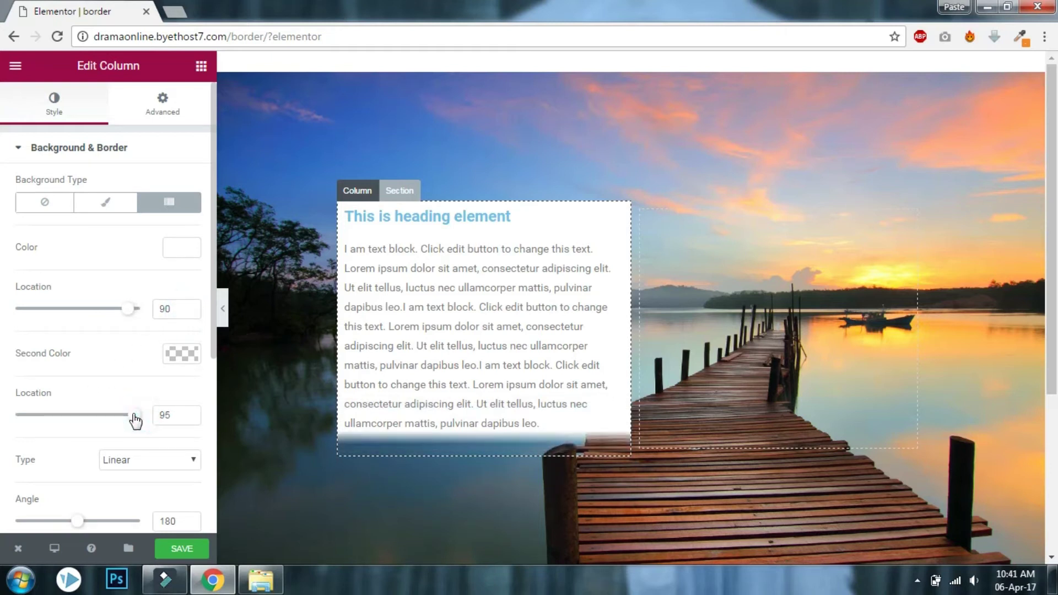
pyautogui.click(188, 414)
pyautogui.click(188, 420)
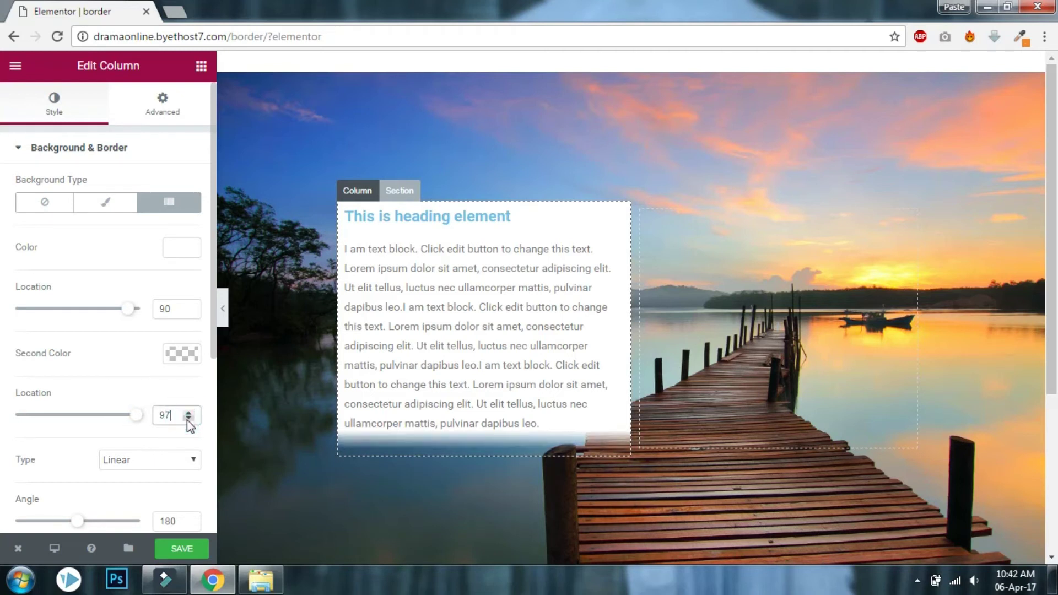
pyautogui.click(188, 420)
pyautogui.click(188, 420)
pyautogui.click(188, 420)
pyautogui.click(188, 420)
pyautogui.click(188, 420)
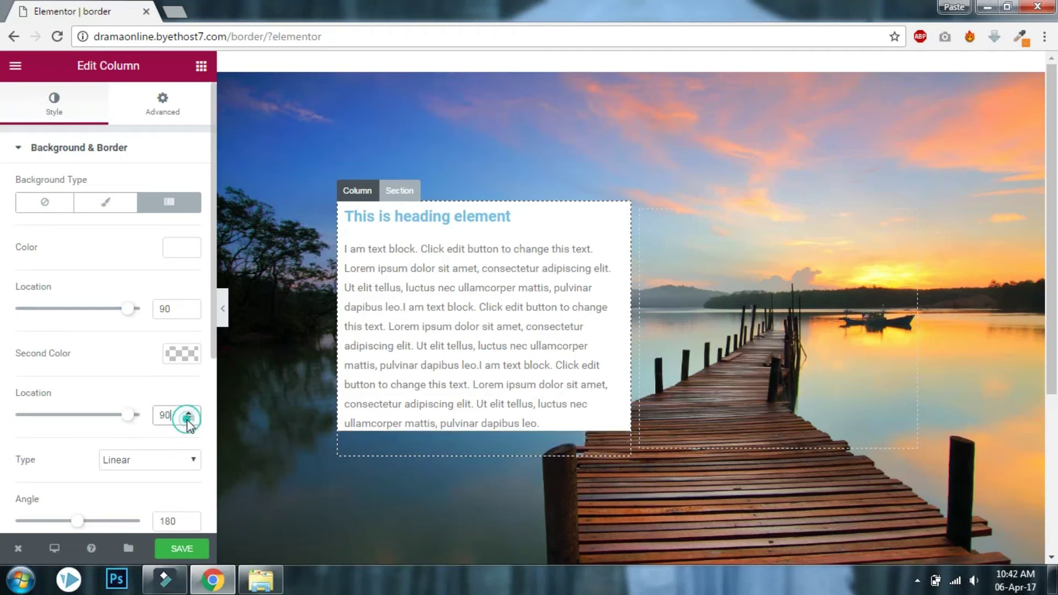
pyautogui.scroll(-3, 349, 418)
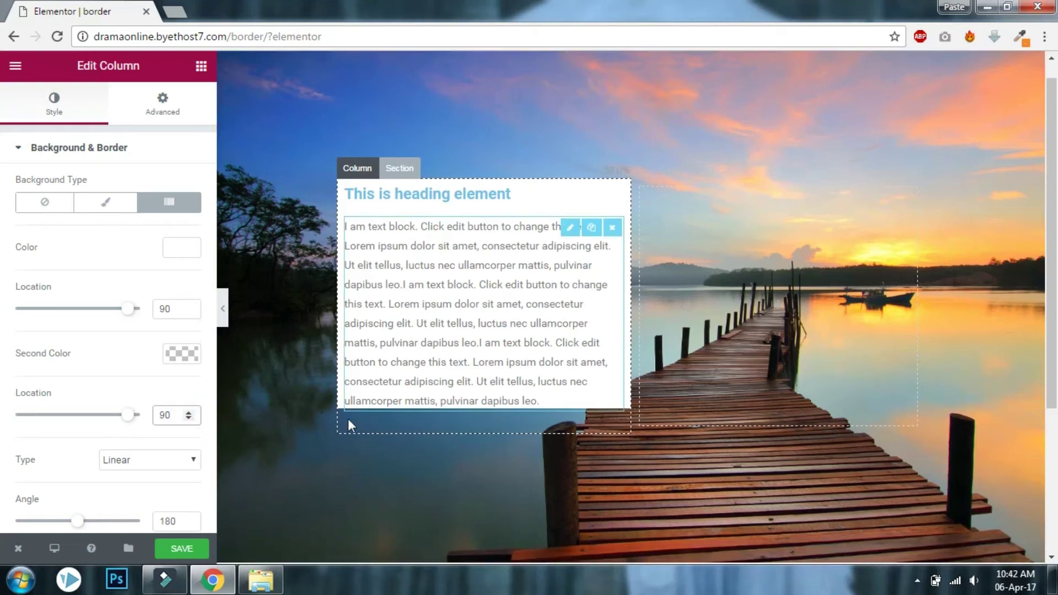
pyautogui.scroll(1, 609, 286)
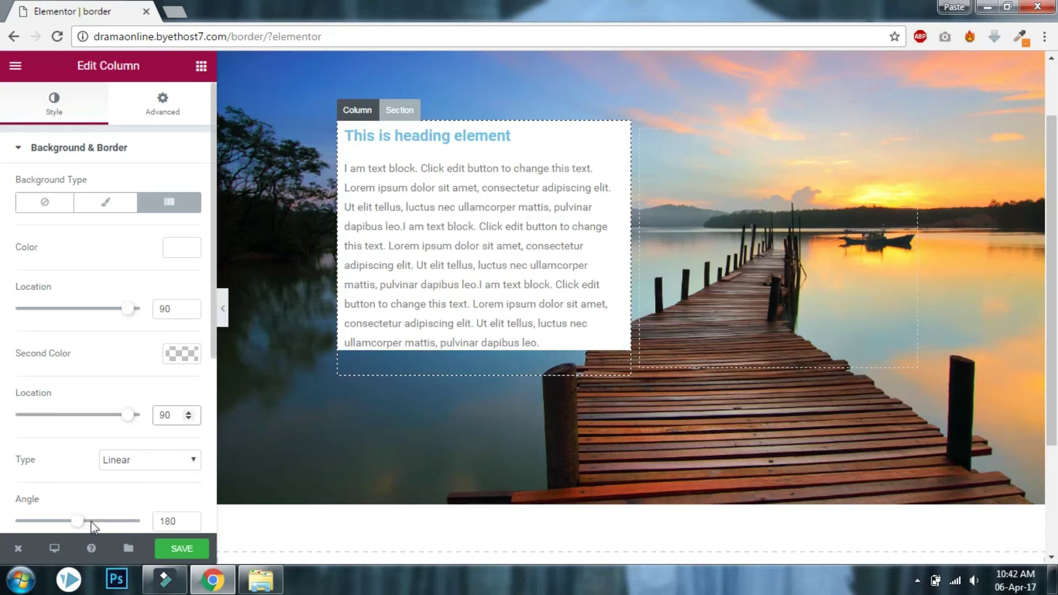
# Set the gradient angle to 130 degrees, then preview the page without the editor panel
pyautogui.moveTo(79, 526); pyautogui.dragTo(62, 527)
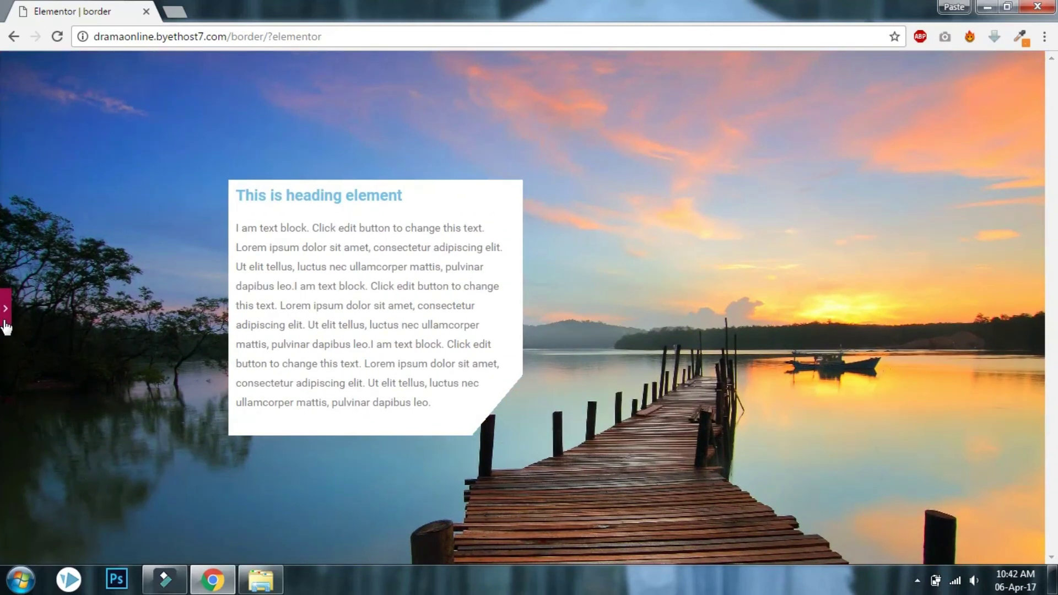
pyautogui.click(6, 322)
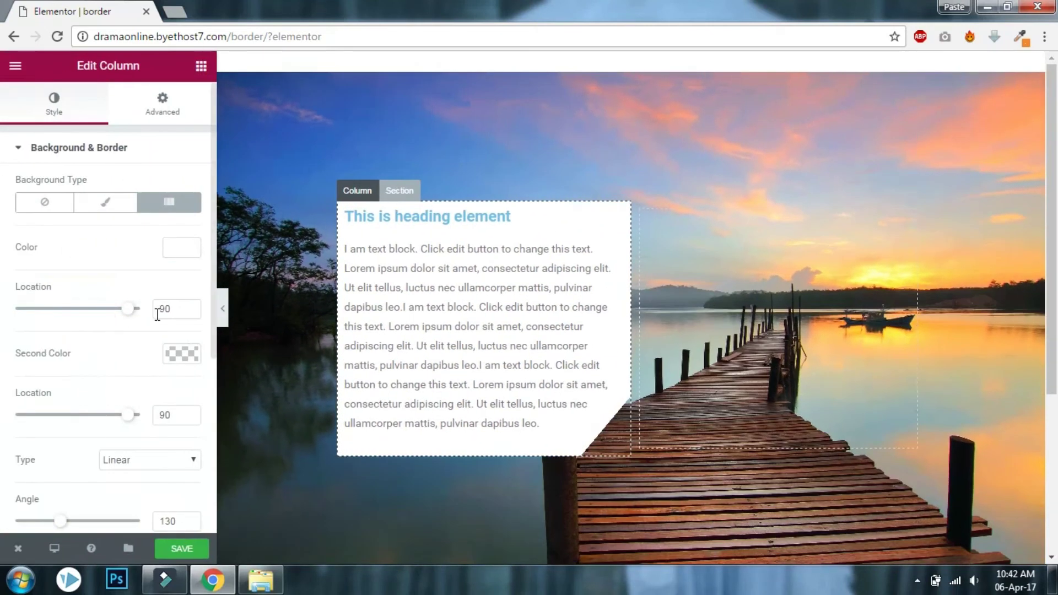
pyautogui.click(222, 308)
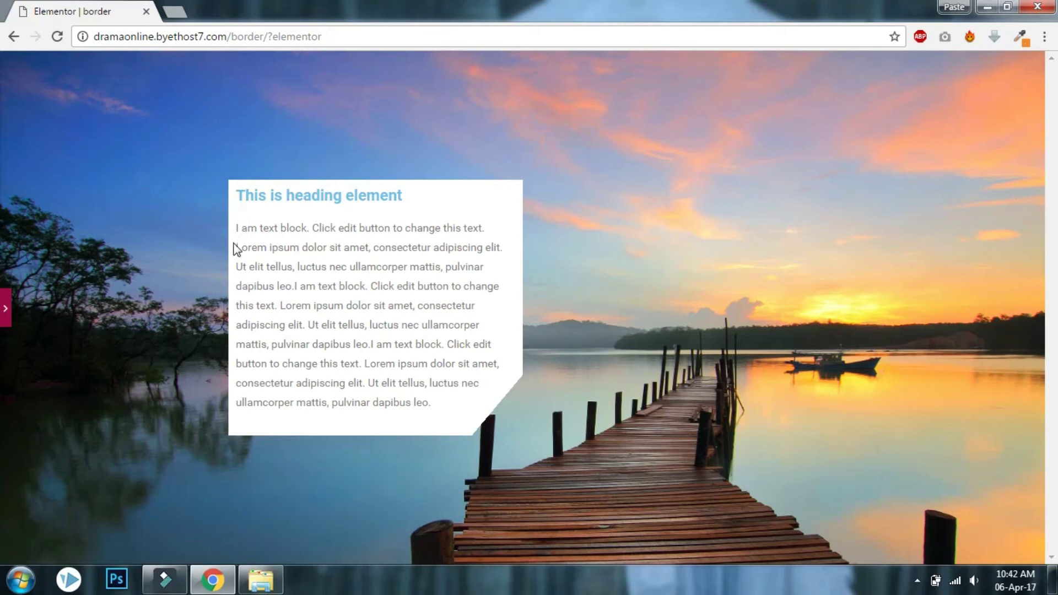
# Set the column's linked padding to 30 px on all sides and preview the padded card
pyautogui.click(6, 309)
pyautogui.scroll(-5, 123, 218)
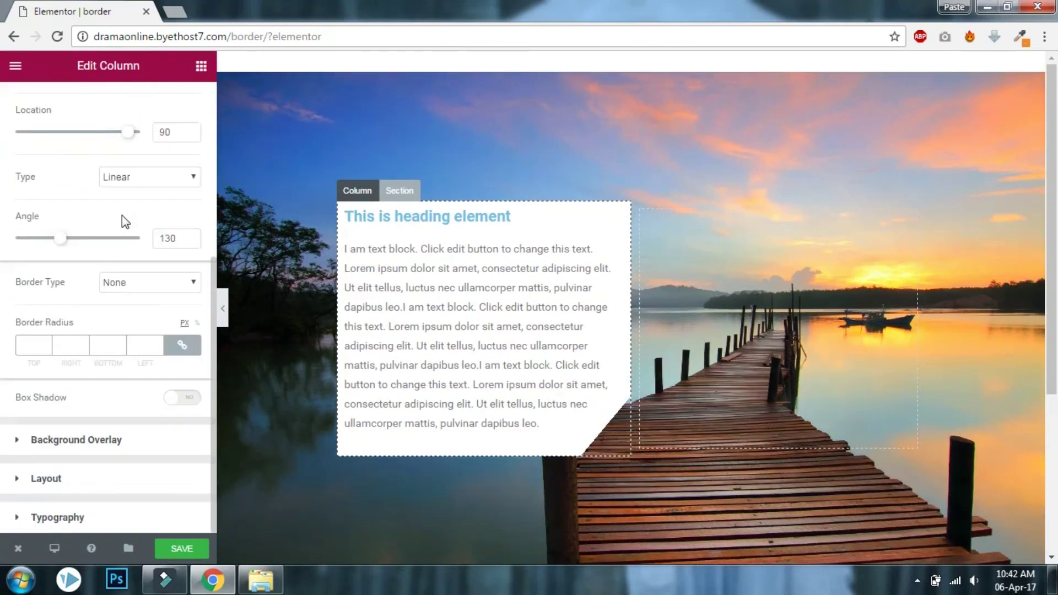
pyautogui.scroll(5, 123, 217)
pyautogui.click(165, 102)
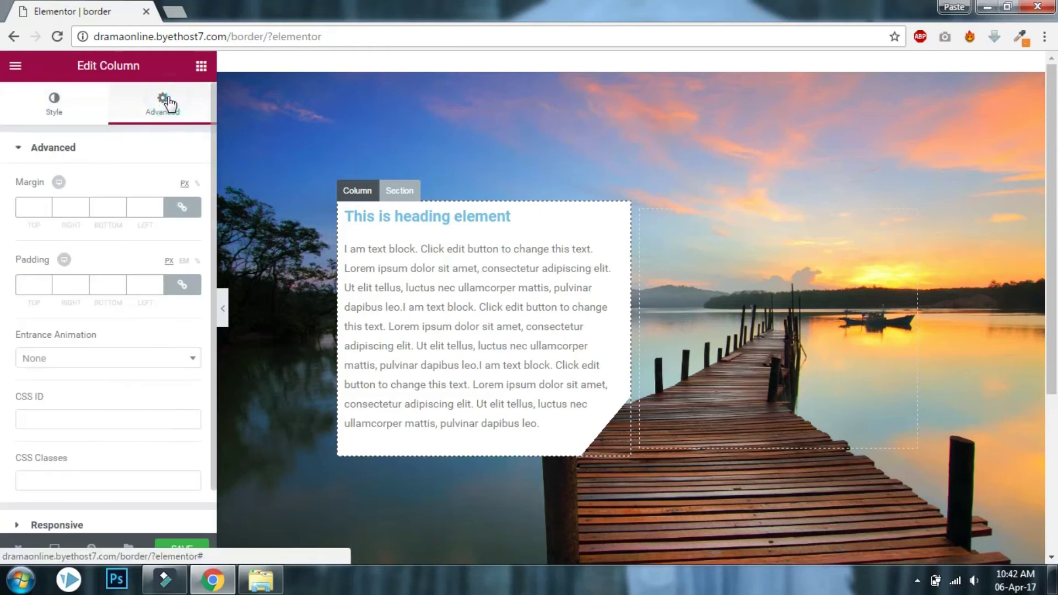
pyautogui.click(152, 282)
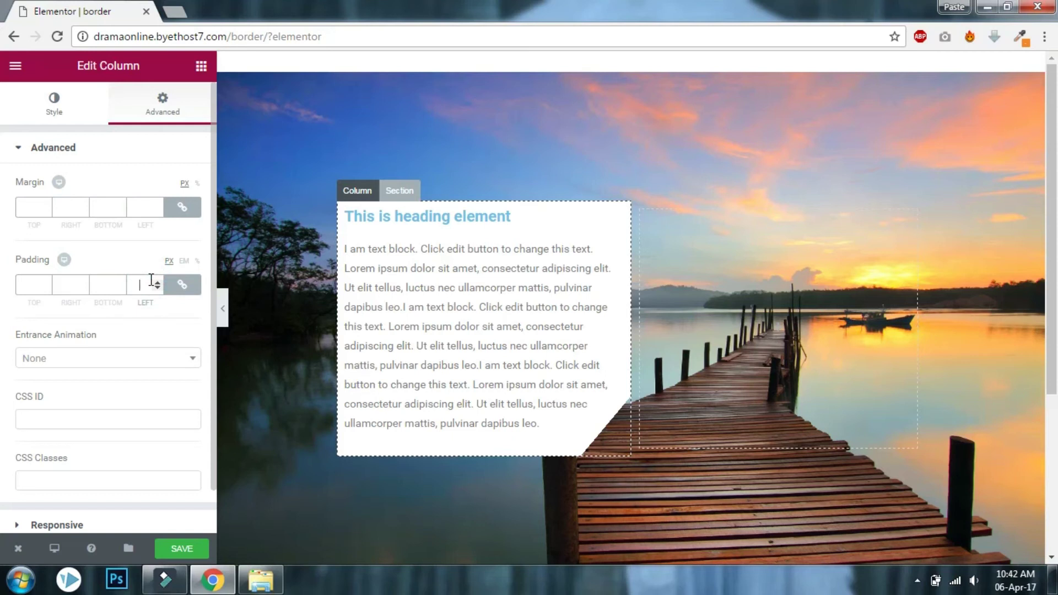
pyautogui.write('30')
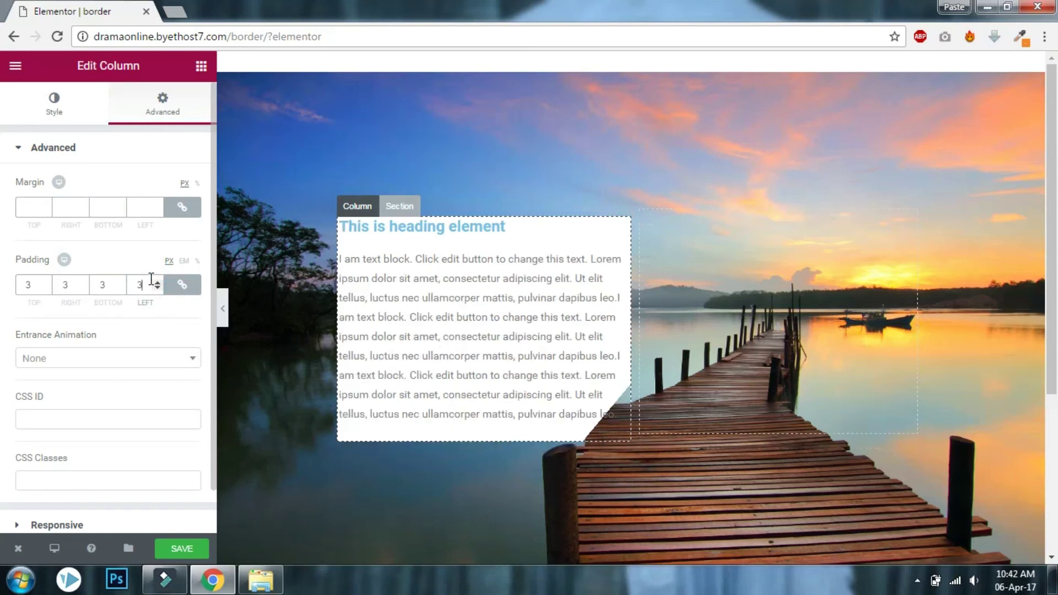
pyautogui.click(223, 308)
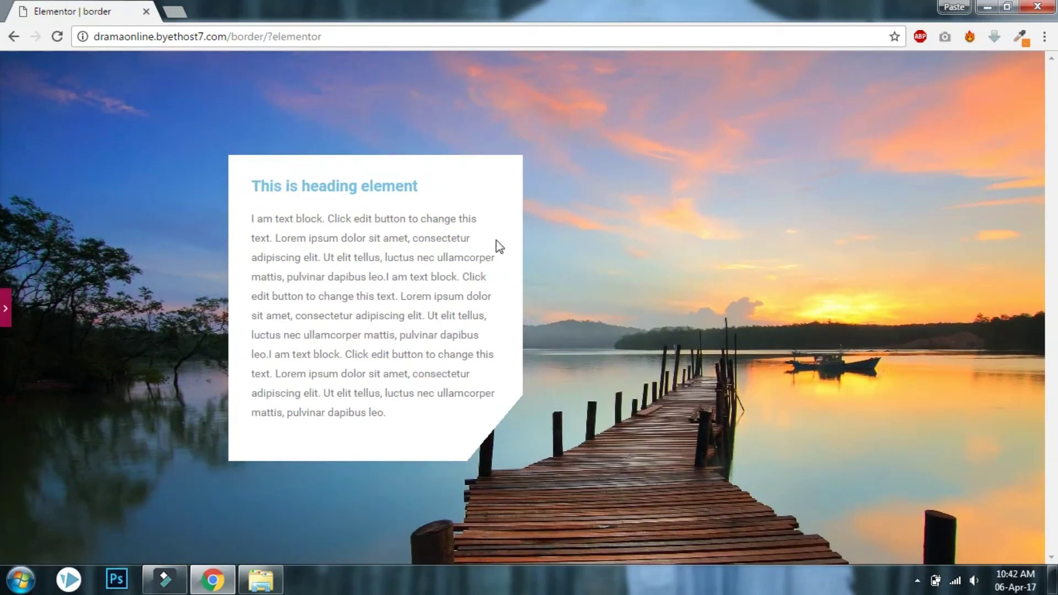
pyautogui.click(326, 408)
pyautogui.click(5, 307)
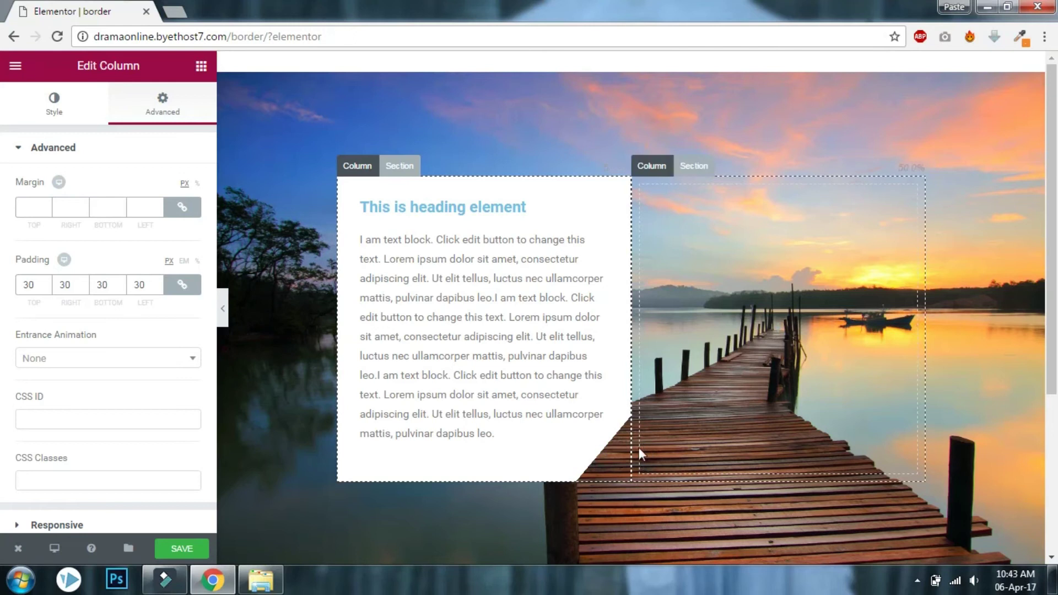
pyautogui.click(223, 307)
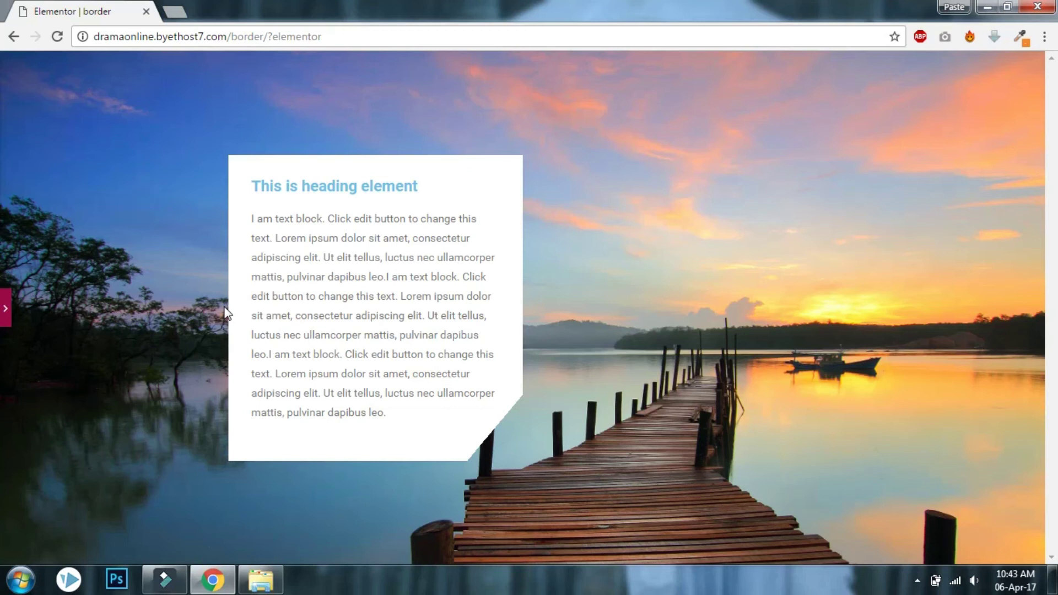
pyautogui.click(5, 313)
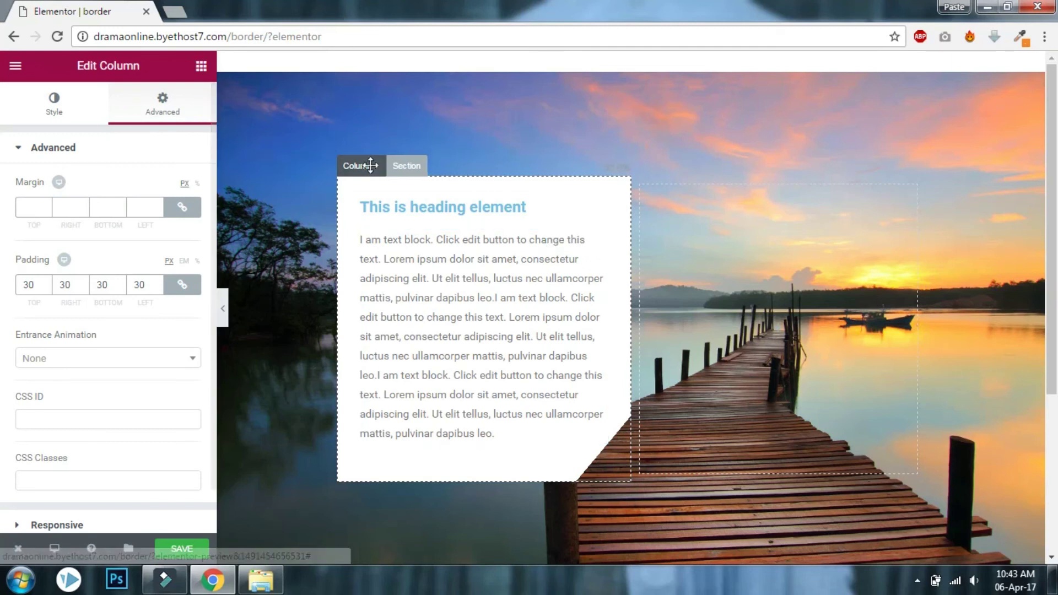
# Set the section's background type to None, removing the lakeside photo
pyautogui.click(410, 166)
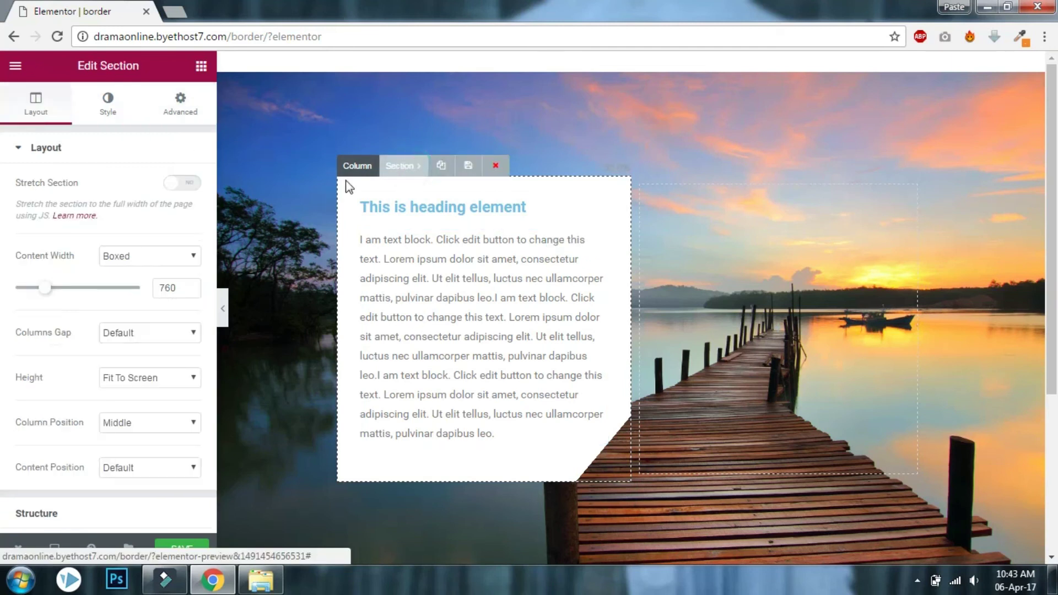
pyautogui.click(114, 106)
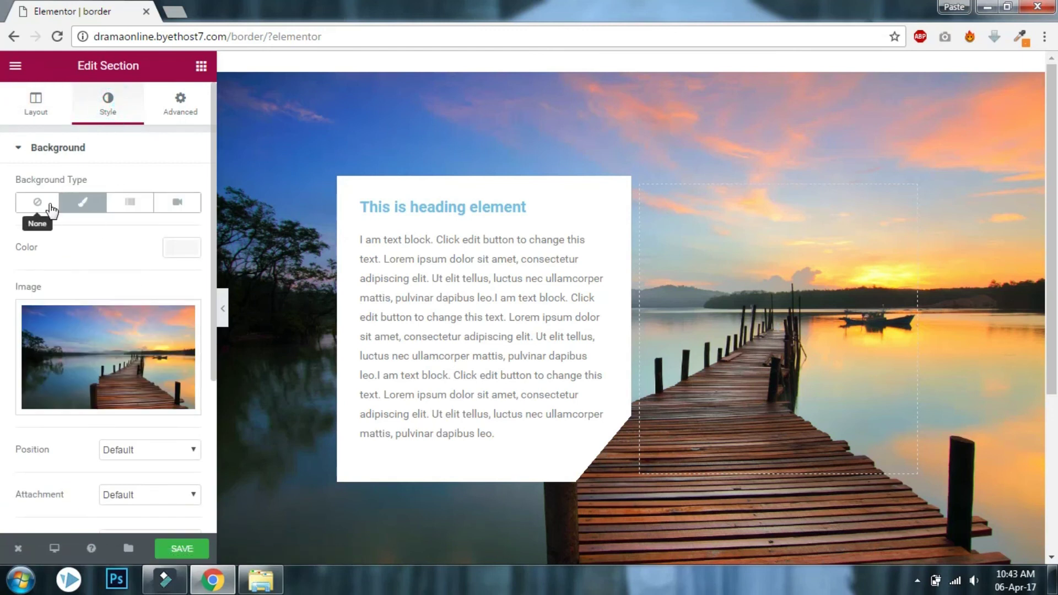
pyautogui.click(49, 204)
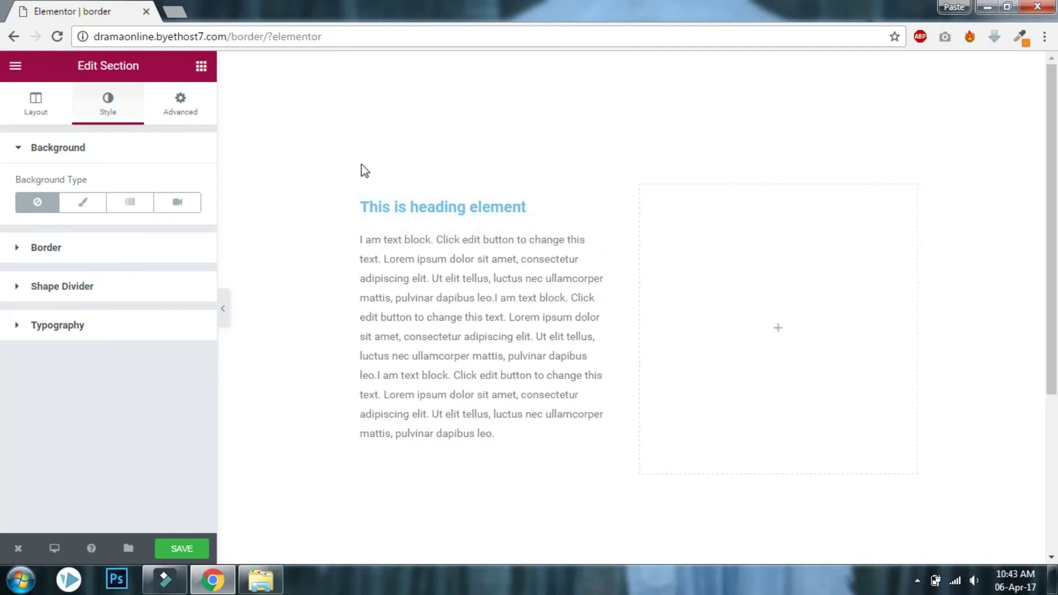
# Make the column's first gradient colour black and preview the cut-corner card
pyautogui.click(359, 166)
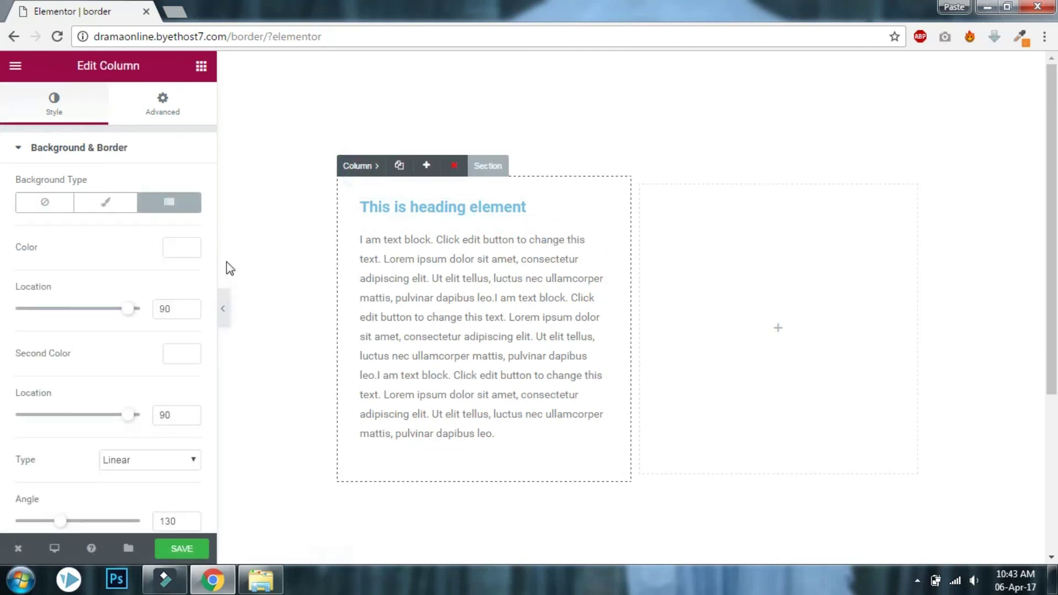
pyautogui.click(181, 256)
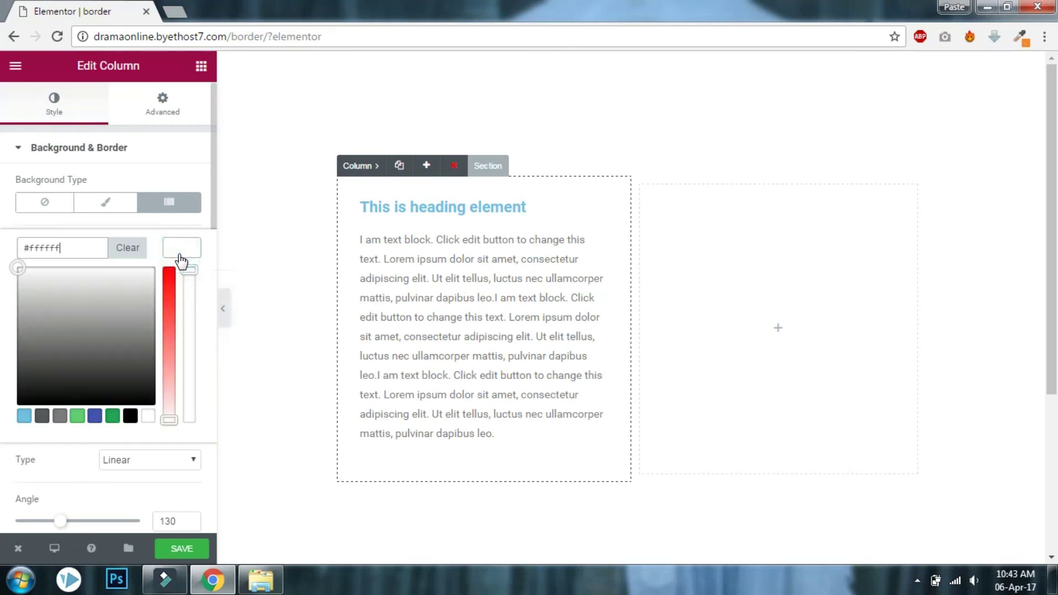
pyautogui.click(130, 417)
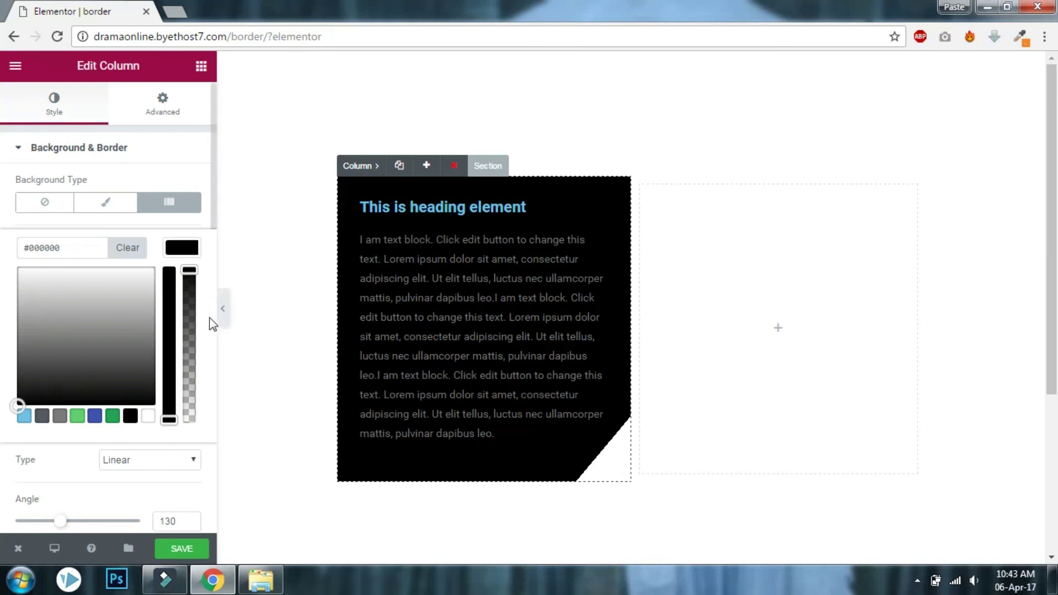
pyautogui.click(223, 312)
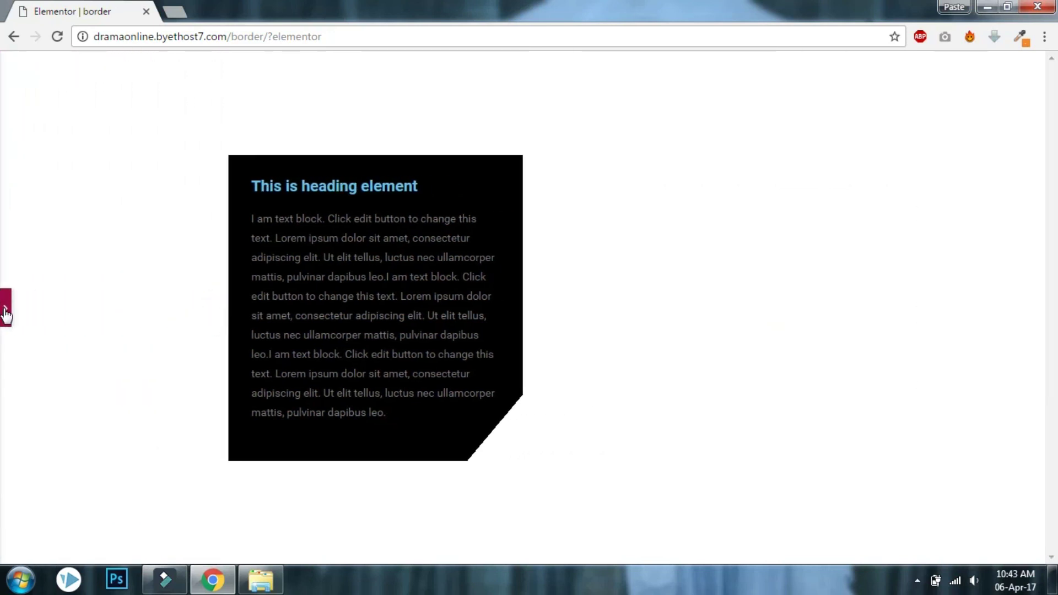
pyautogui.click(8, 306)
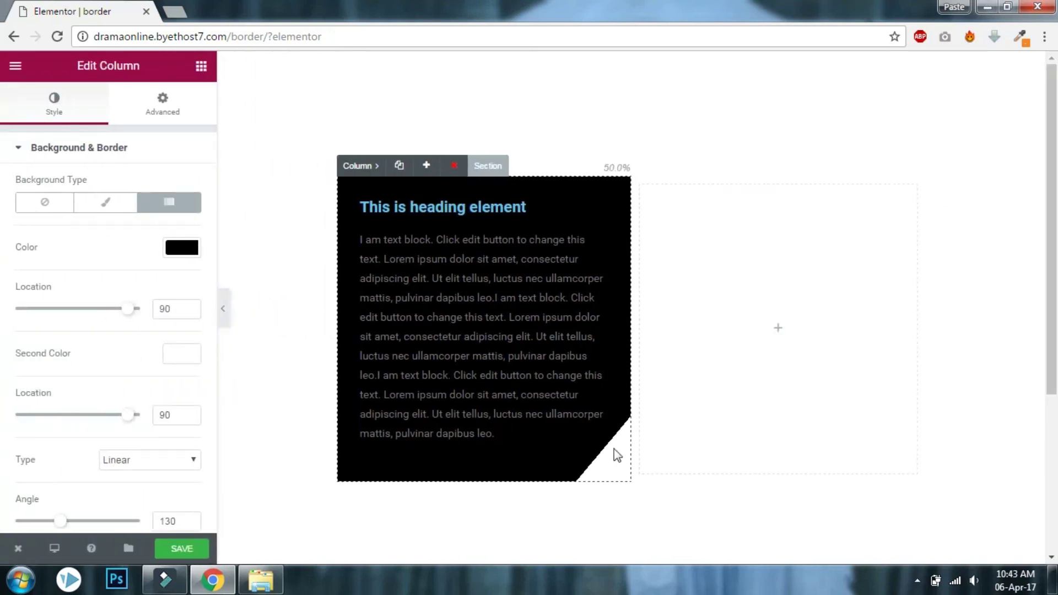
pyautogui.click(223, 310)
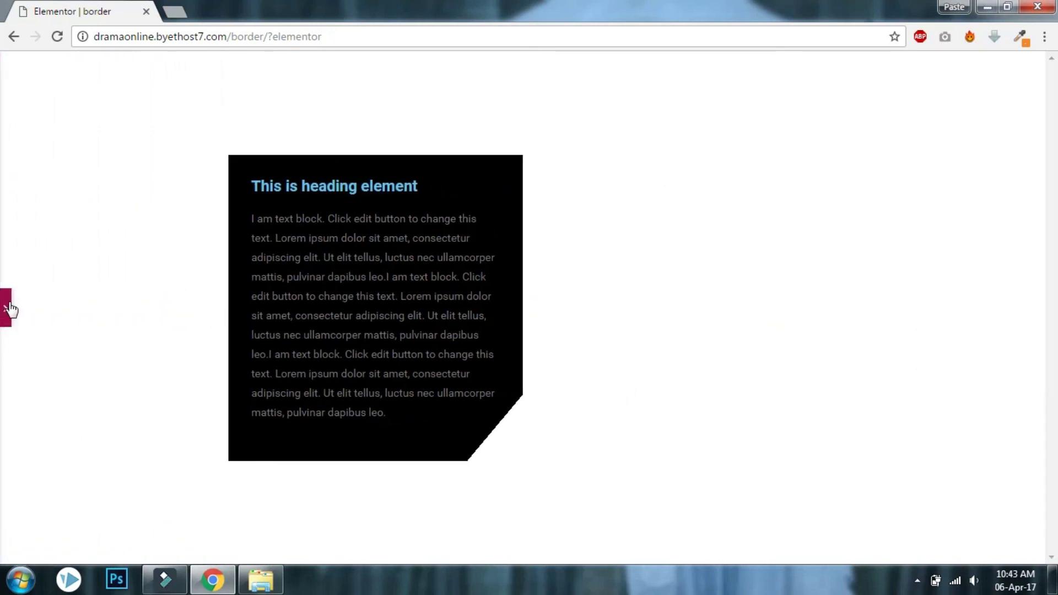
pyautogui.click(5, 312)
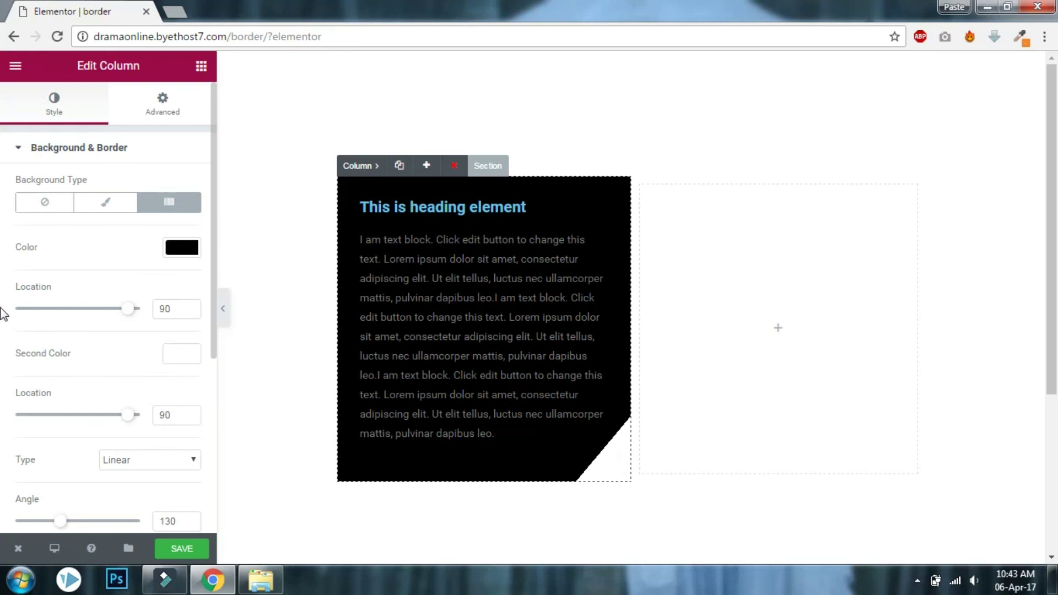